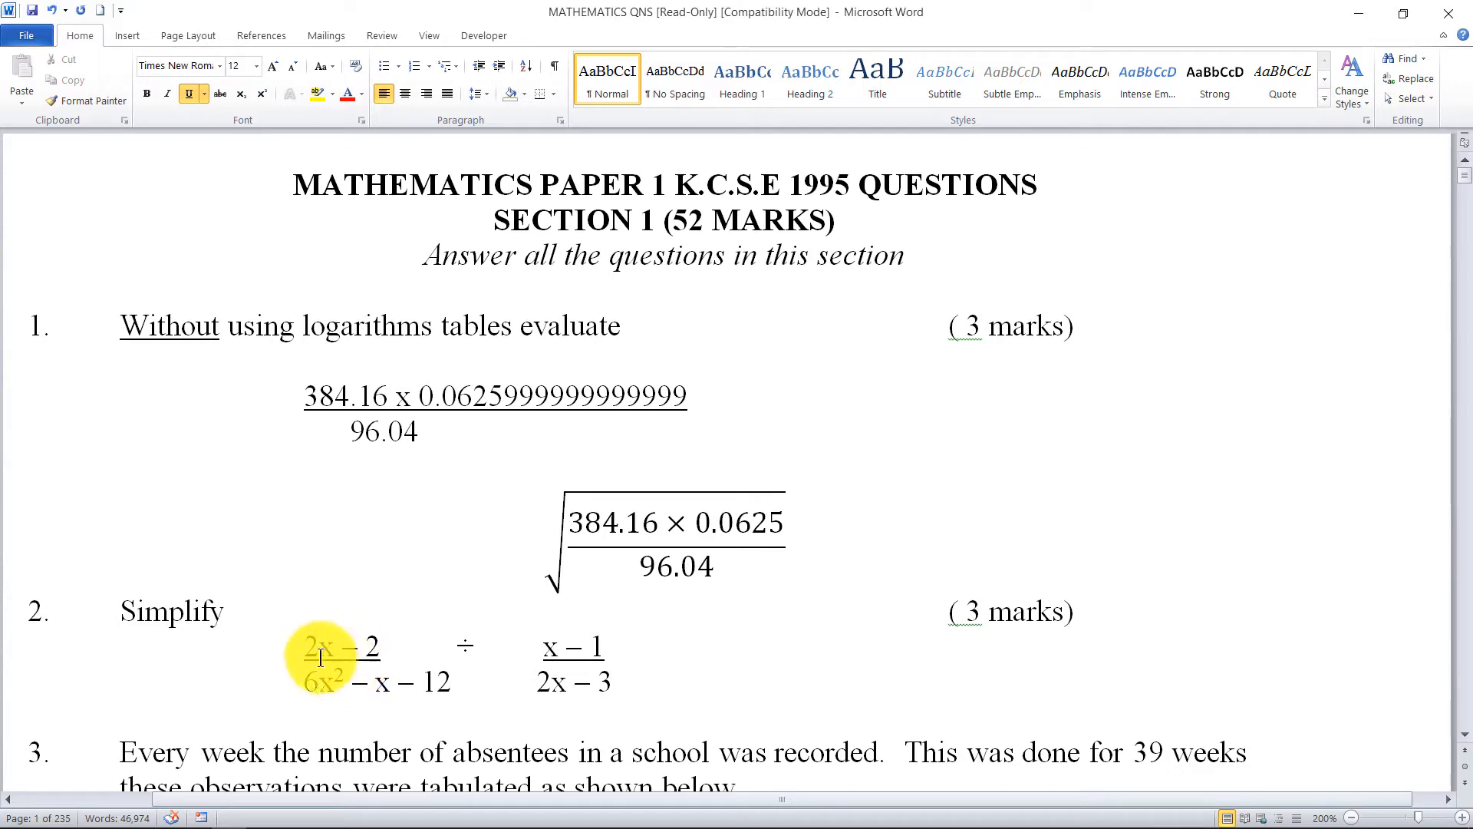
left_click_drag(318, 647, 375, 664)
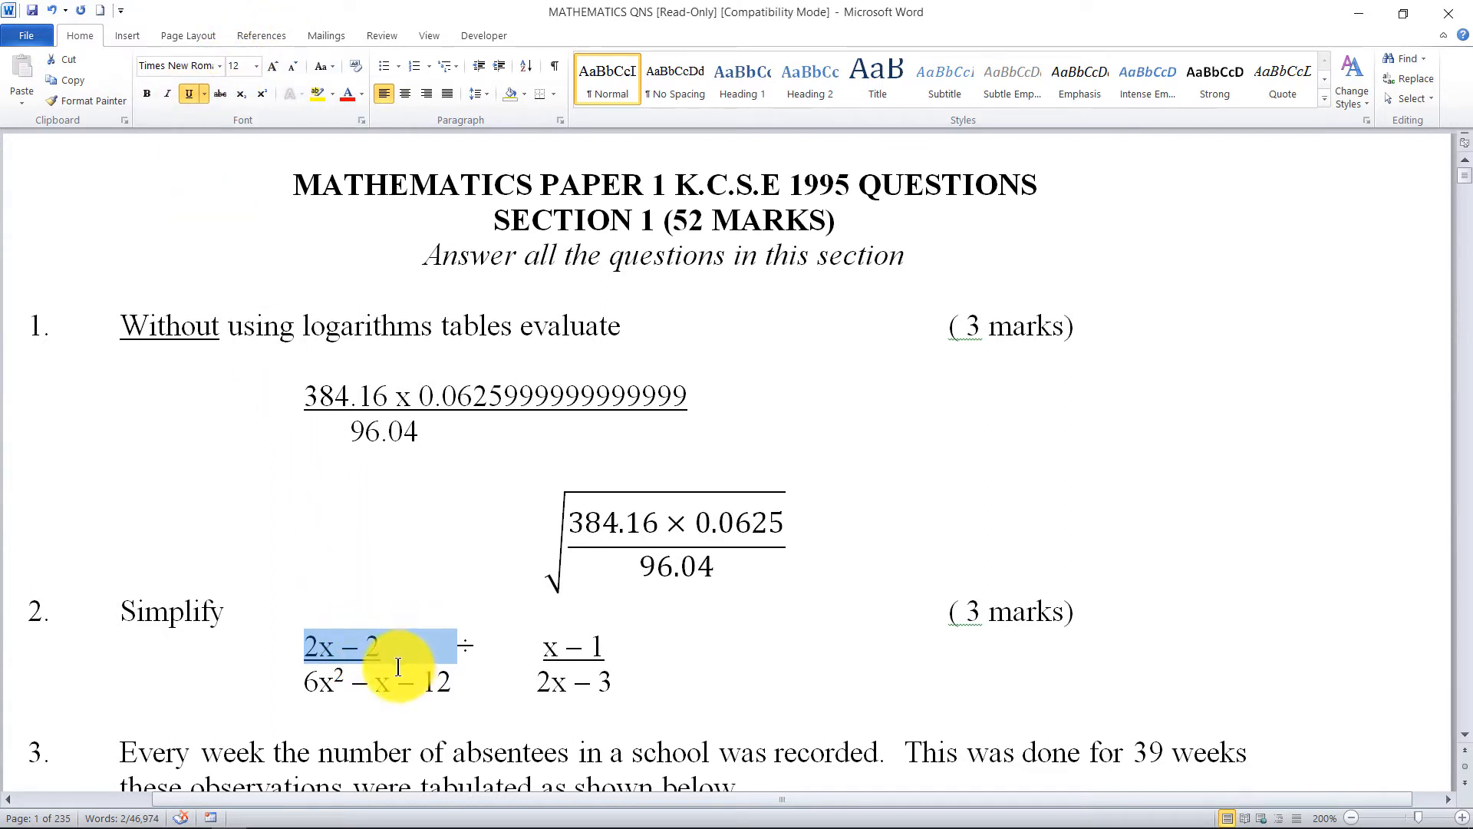
left_click(414, 579)
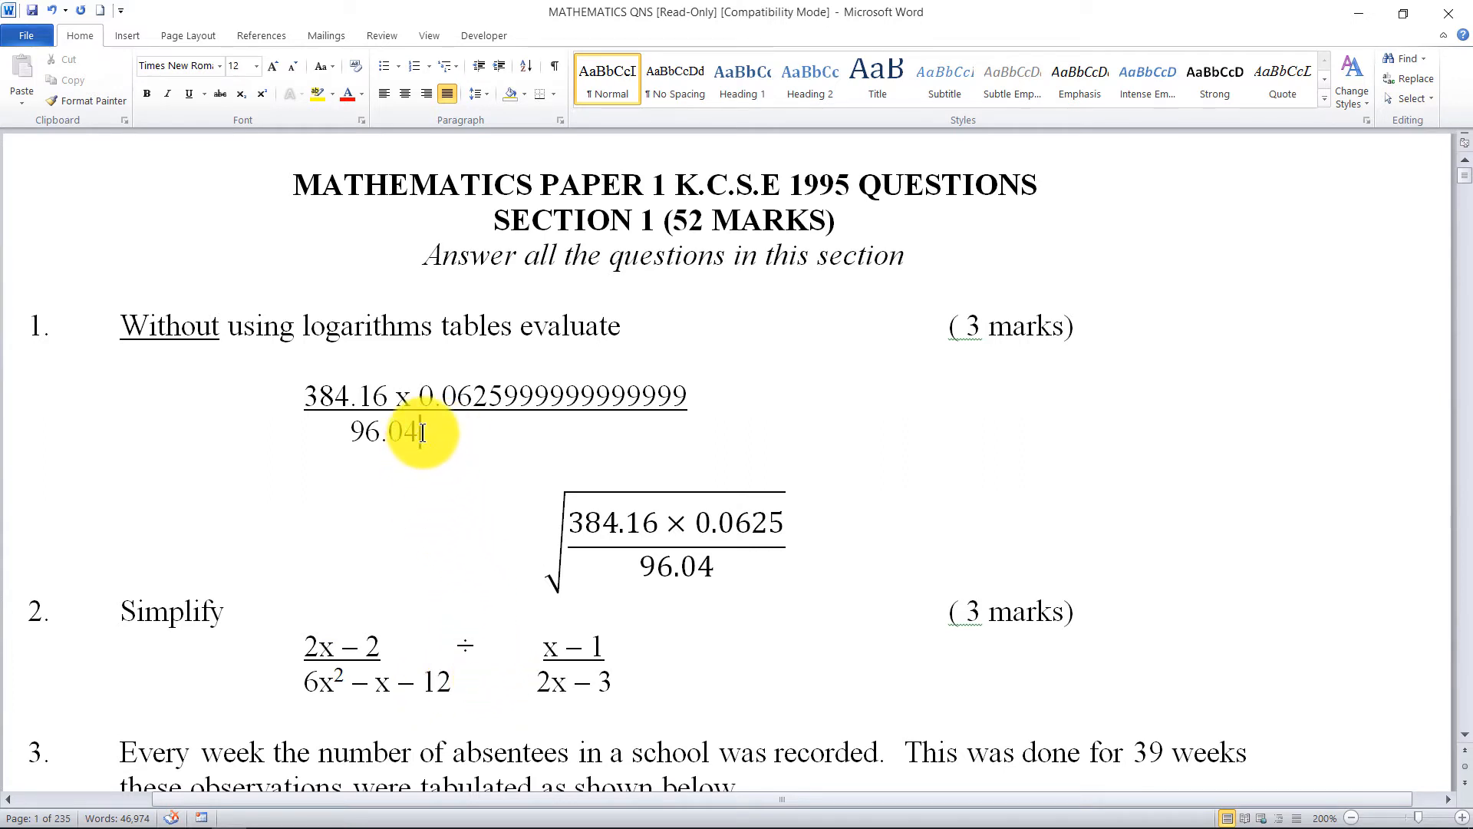
Step: Delete question 1's plain-text fraction and the empty lines between it and the square-root equation
left_click_drag(422, 432, 305, 393)
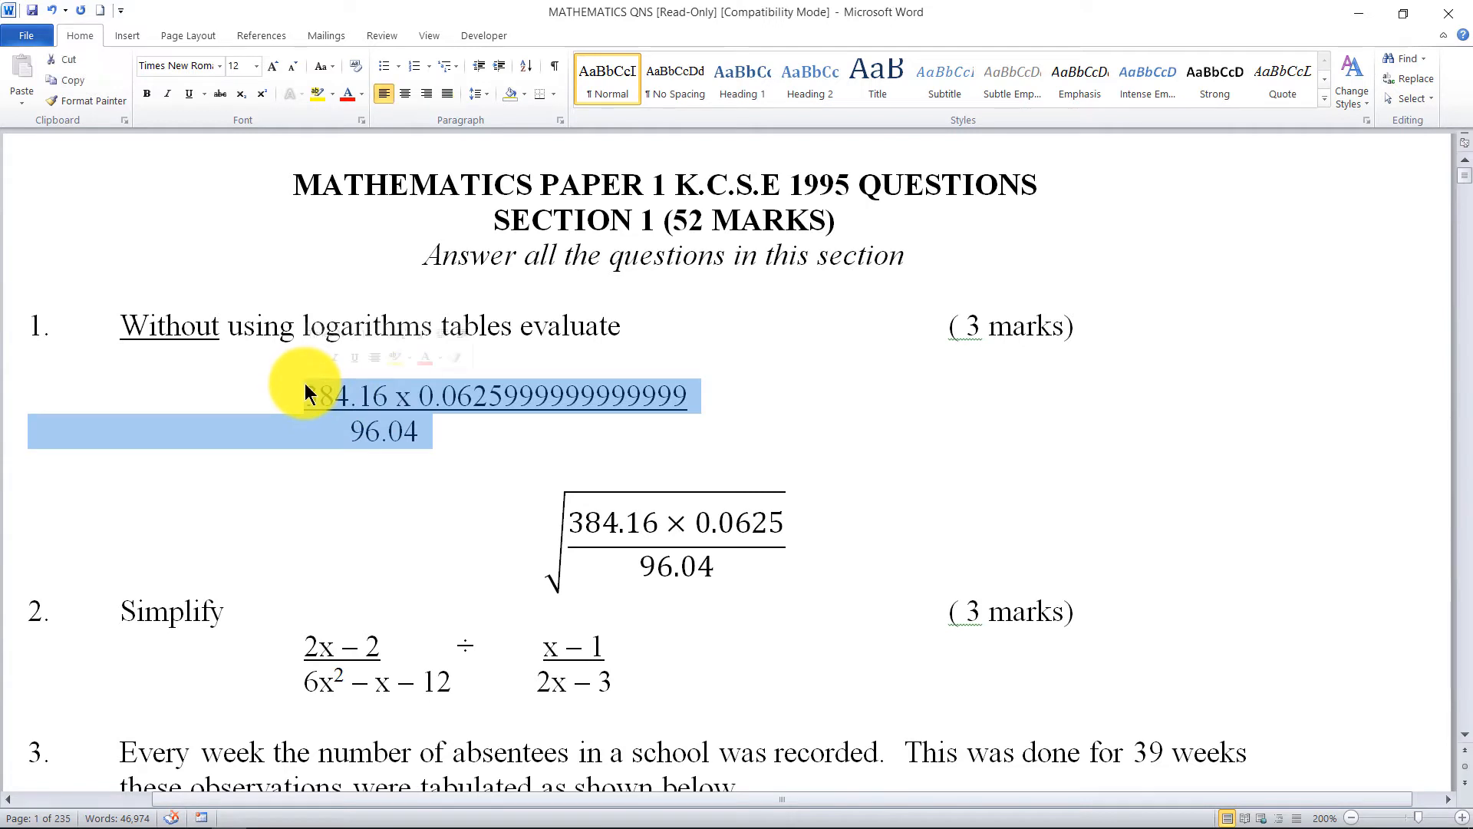
key("Delete")
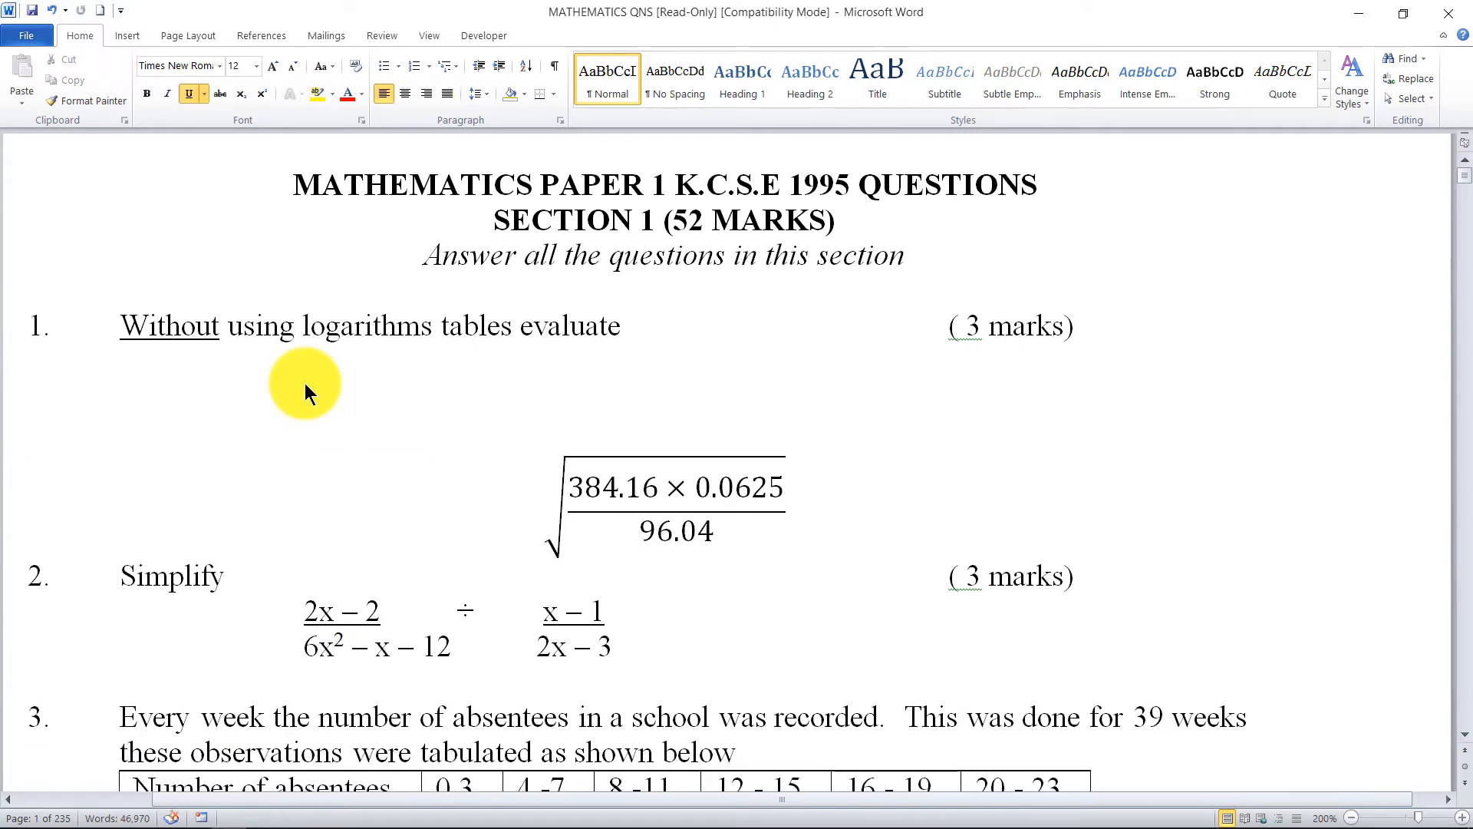
key("Delete")
key("Delete")
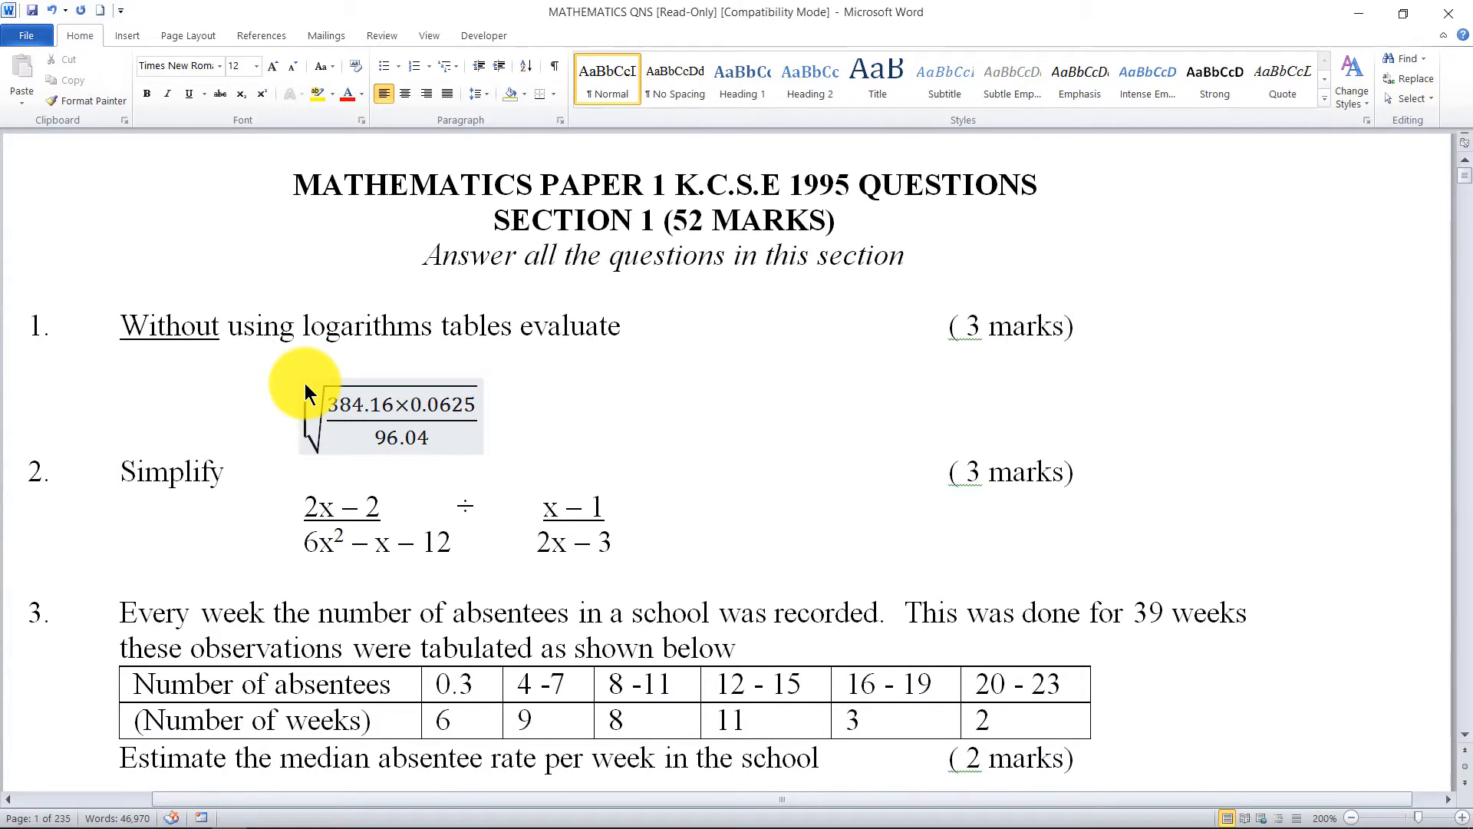
Step: Try larger and smaller font sizes on question 1's square-root equation, including 14, and return it to 12
left_click(426, 434)
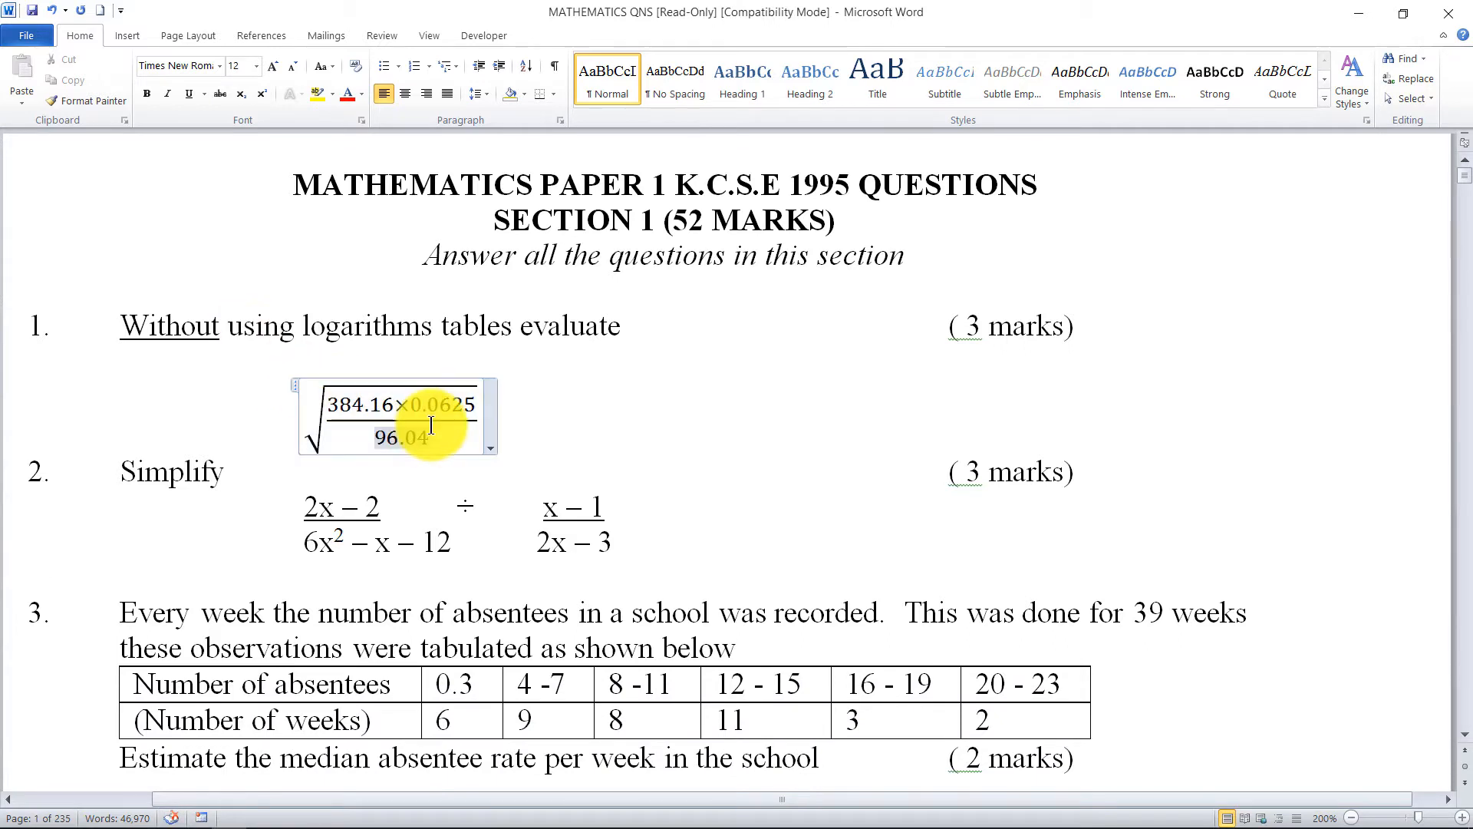
left_click(554, 428)
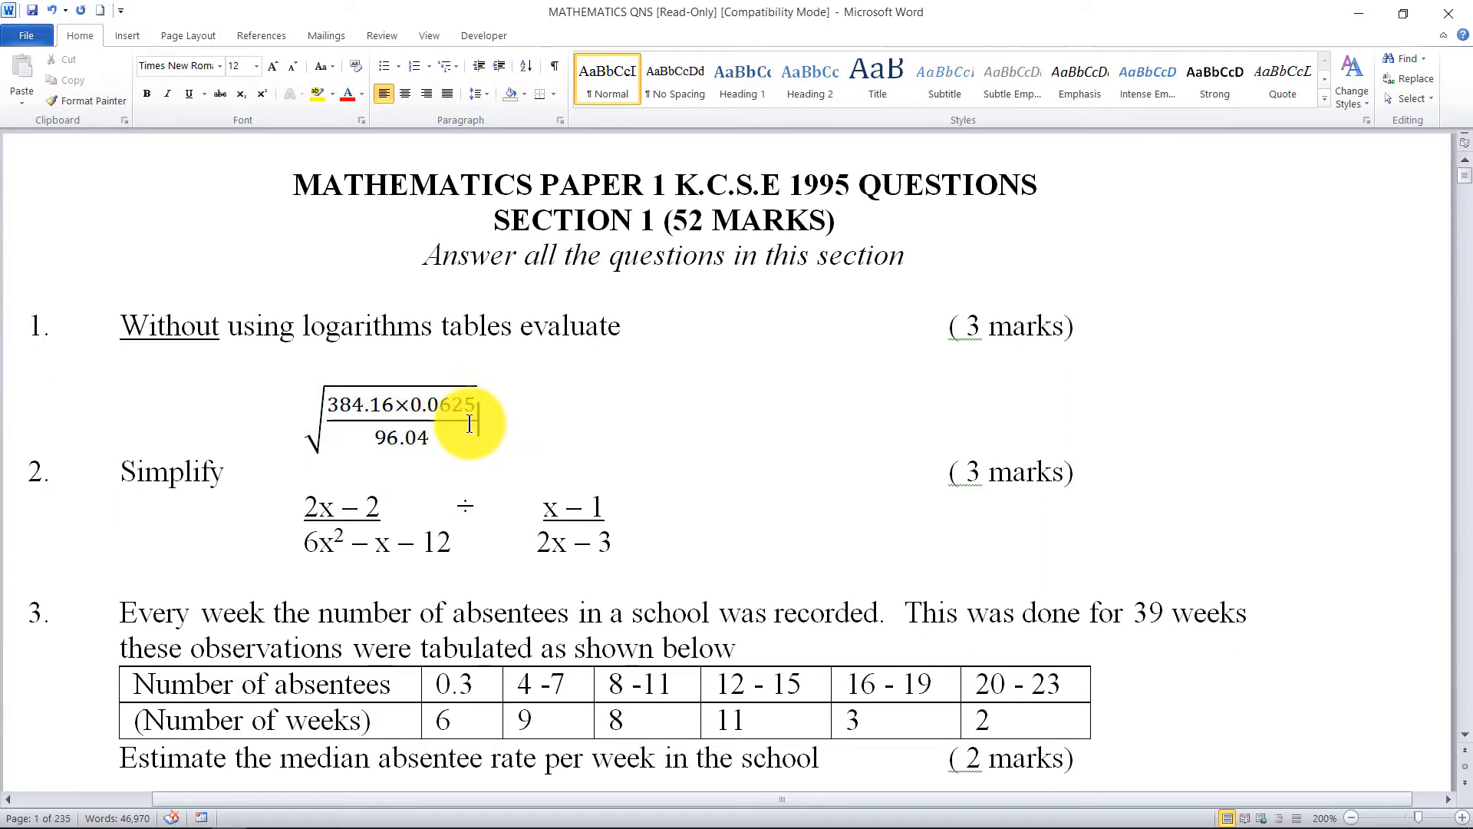
left_click(441, 410)
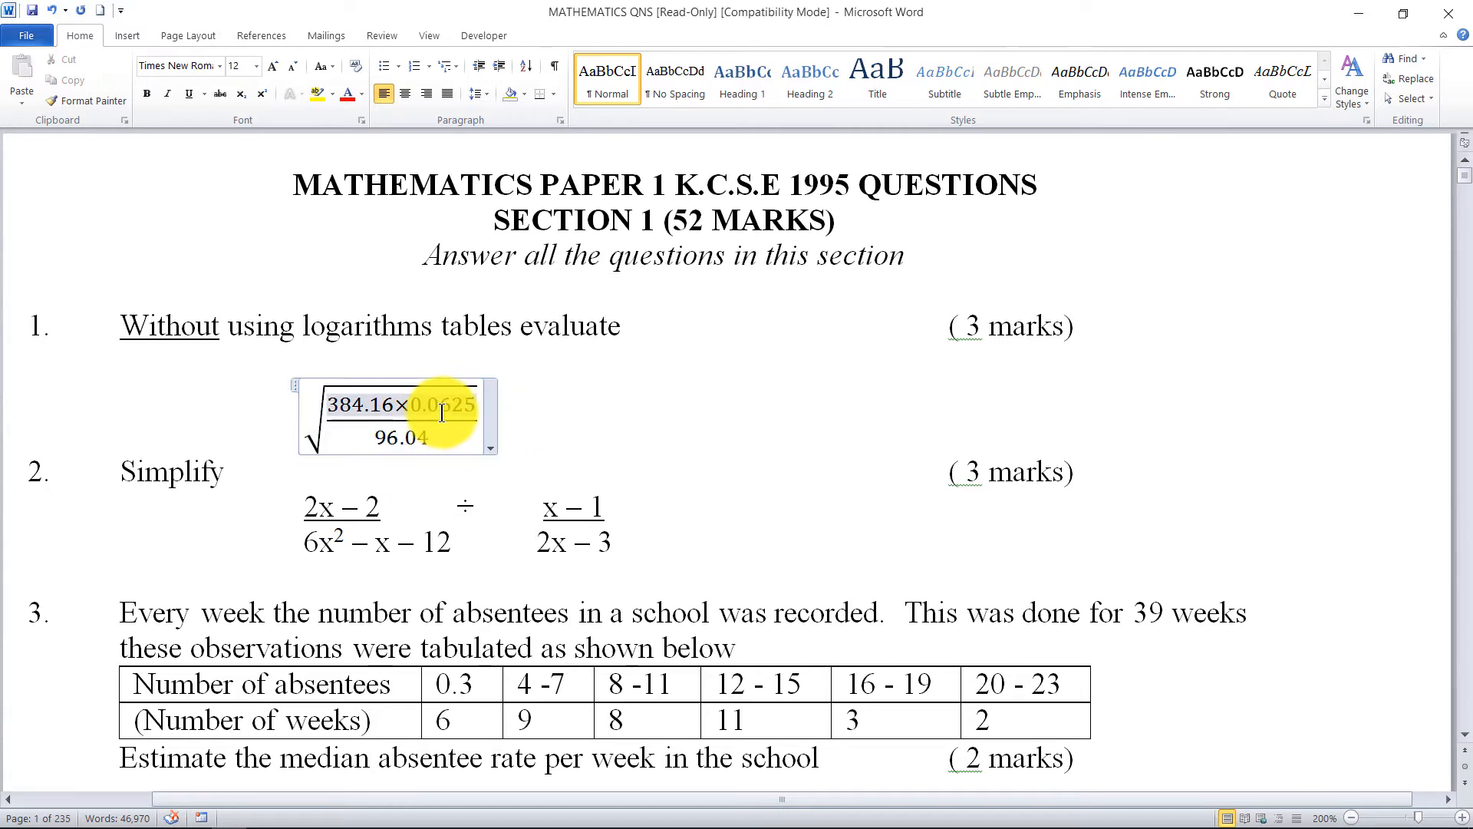
left_click(491, 446)
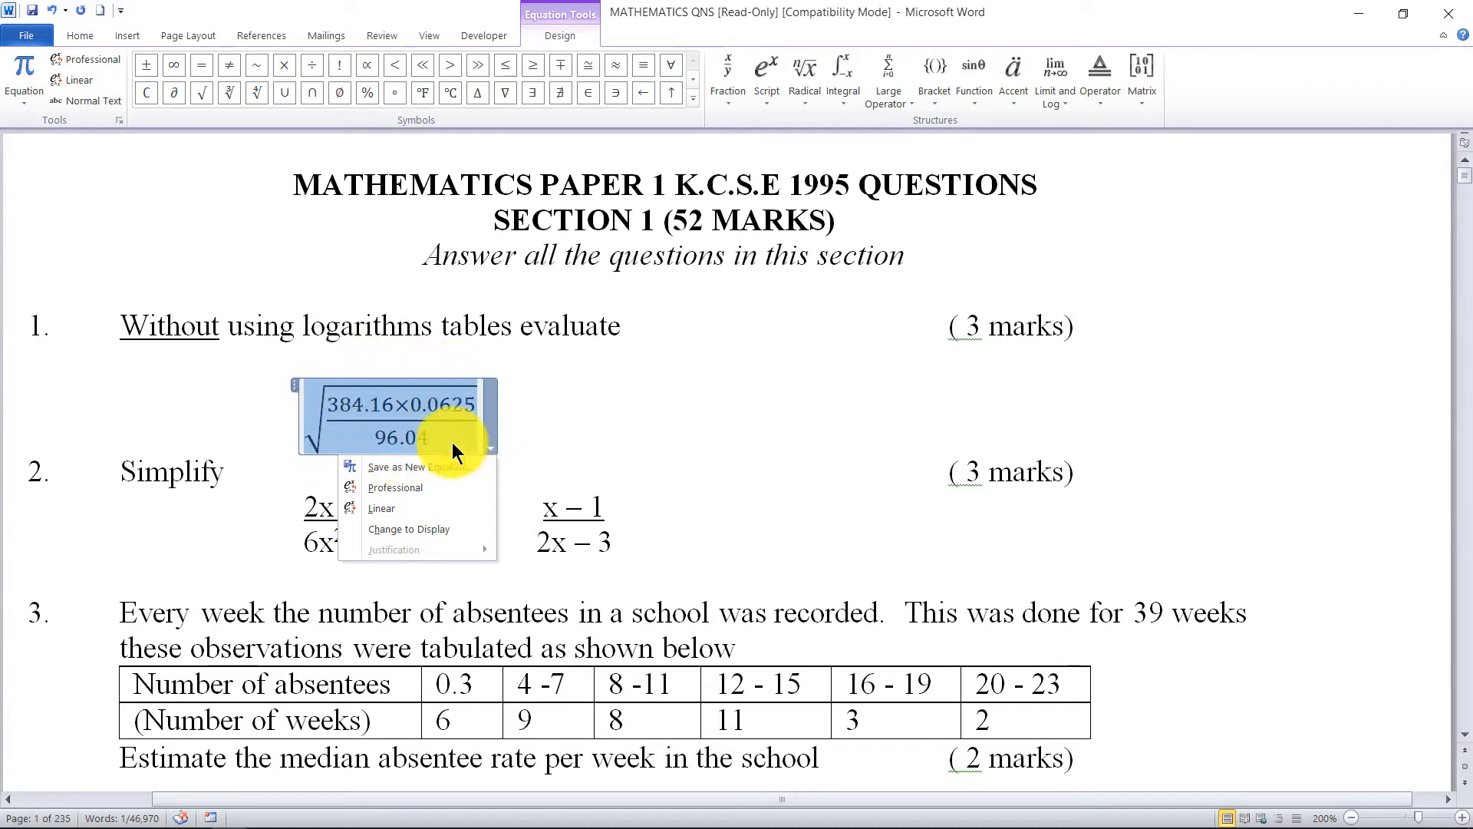
left_click(80, 35)
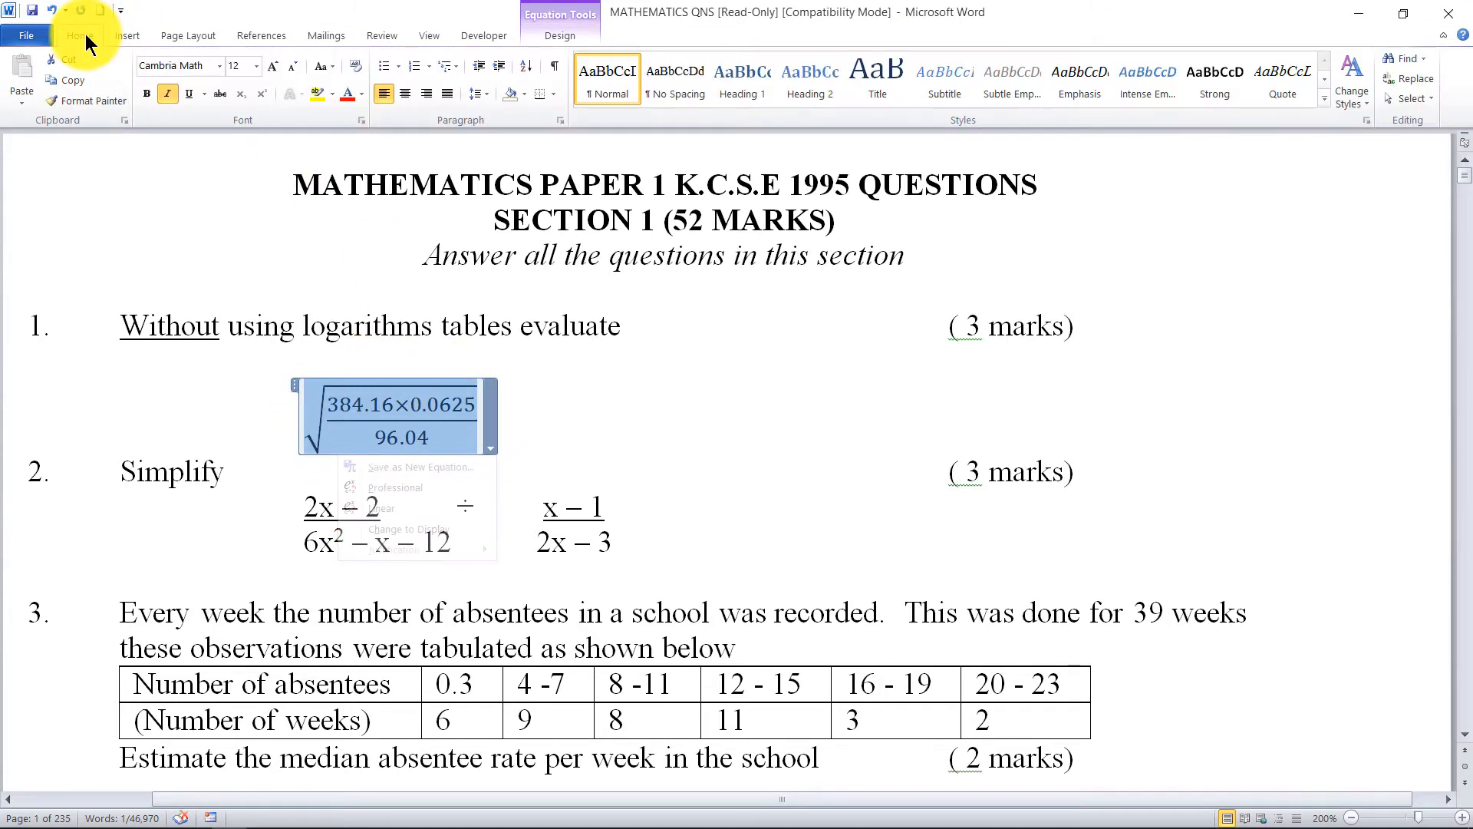
left_click(272, 65)
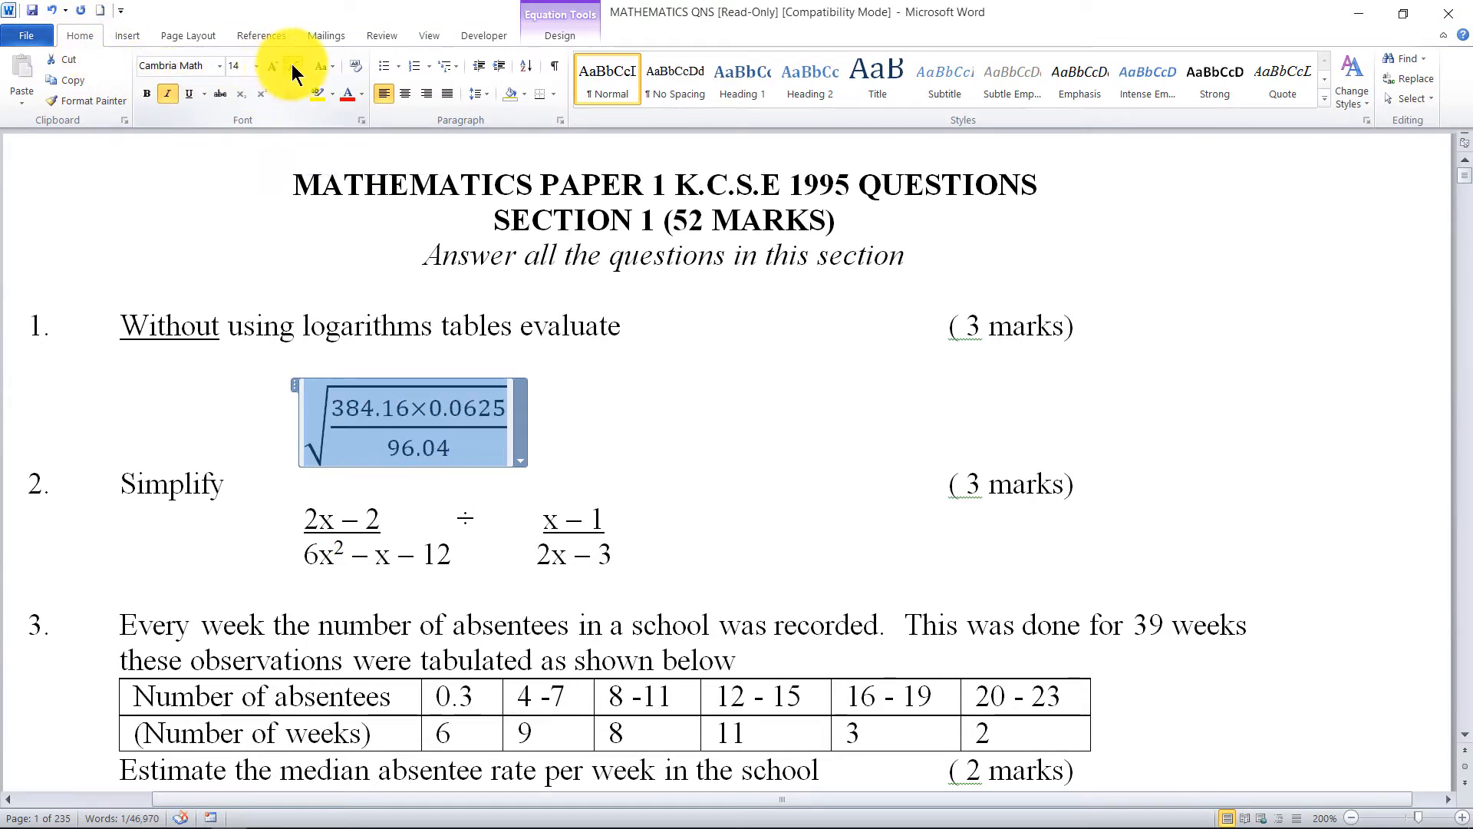
left_click(292, 66)
left_click(292, 66)
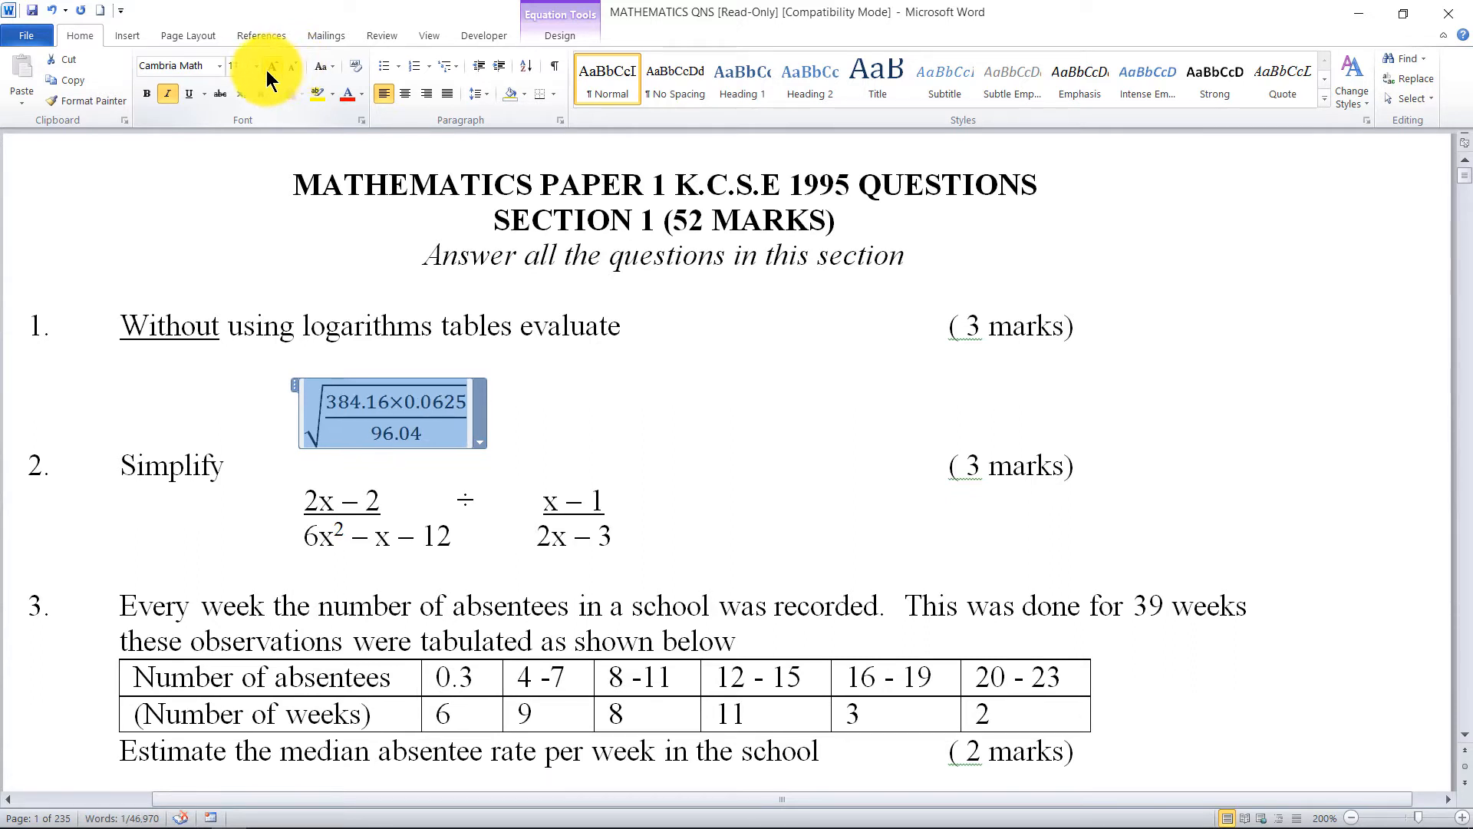
left_click(273, 67)
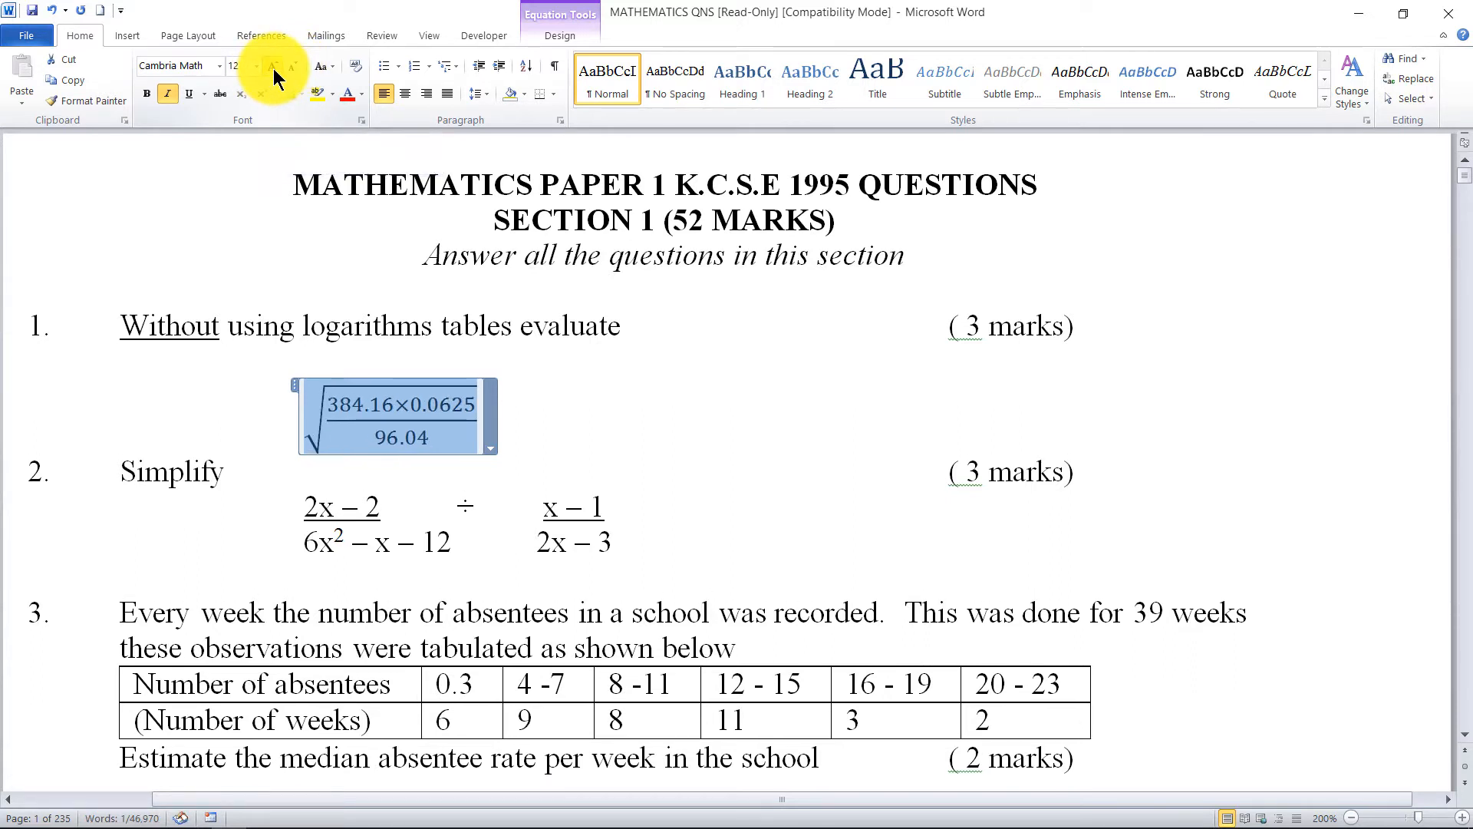
left_click(273, 67)
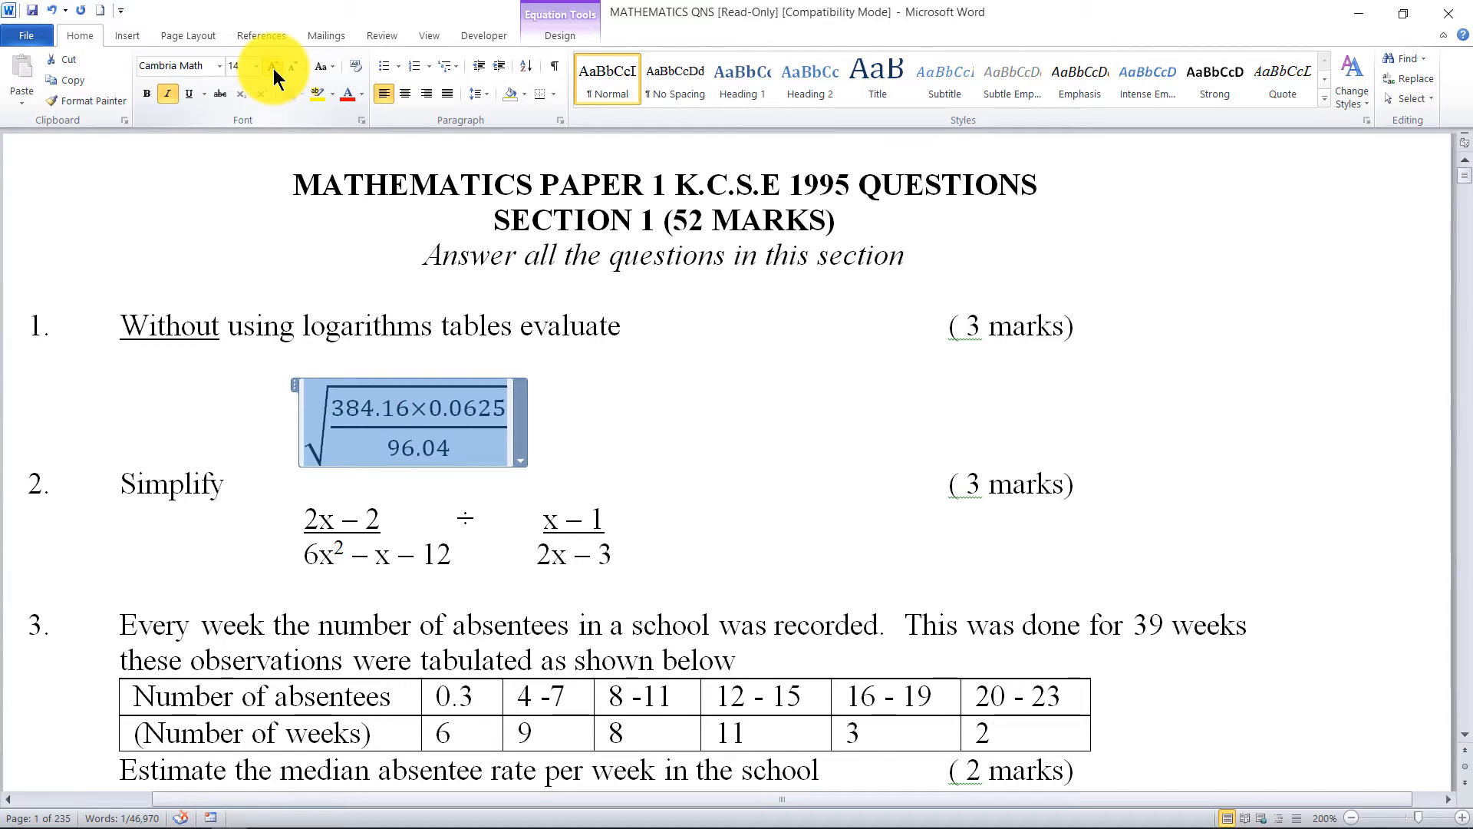
left_click(294, 67)
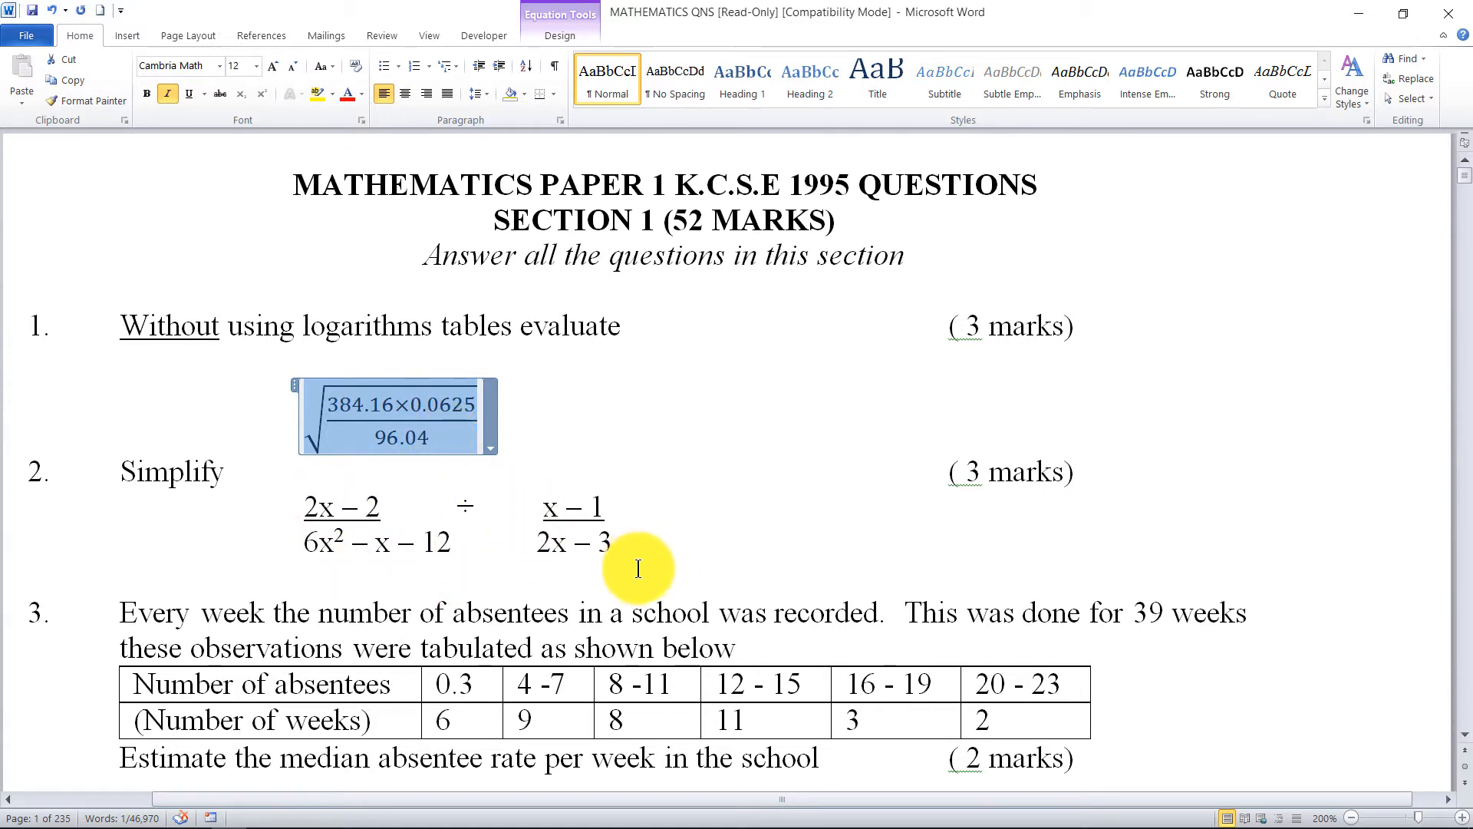
left_click(674, 527)
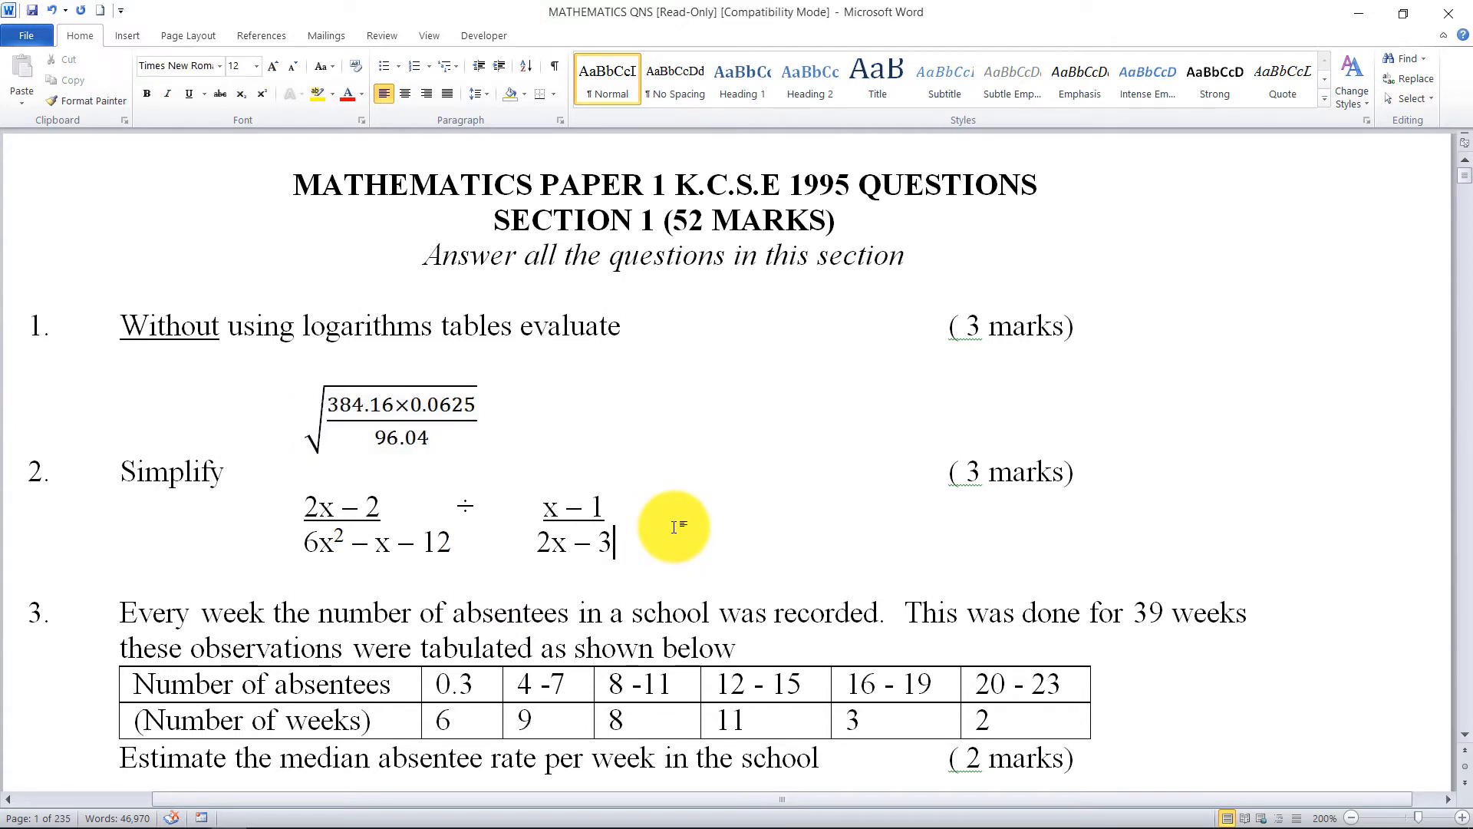
Step: Center the square-root equation of question 1 on its line
left_click(337, 403)
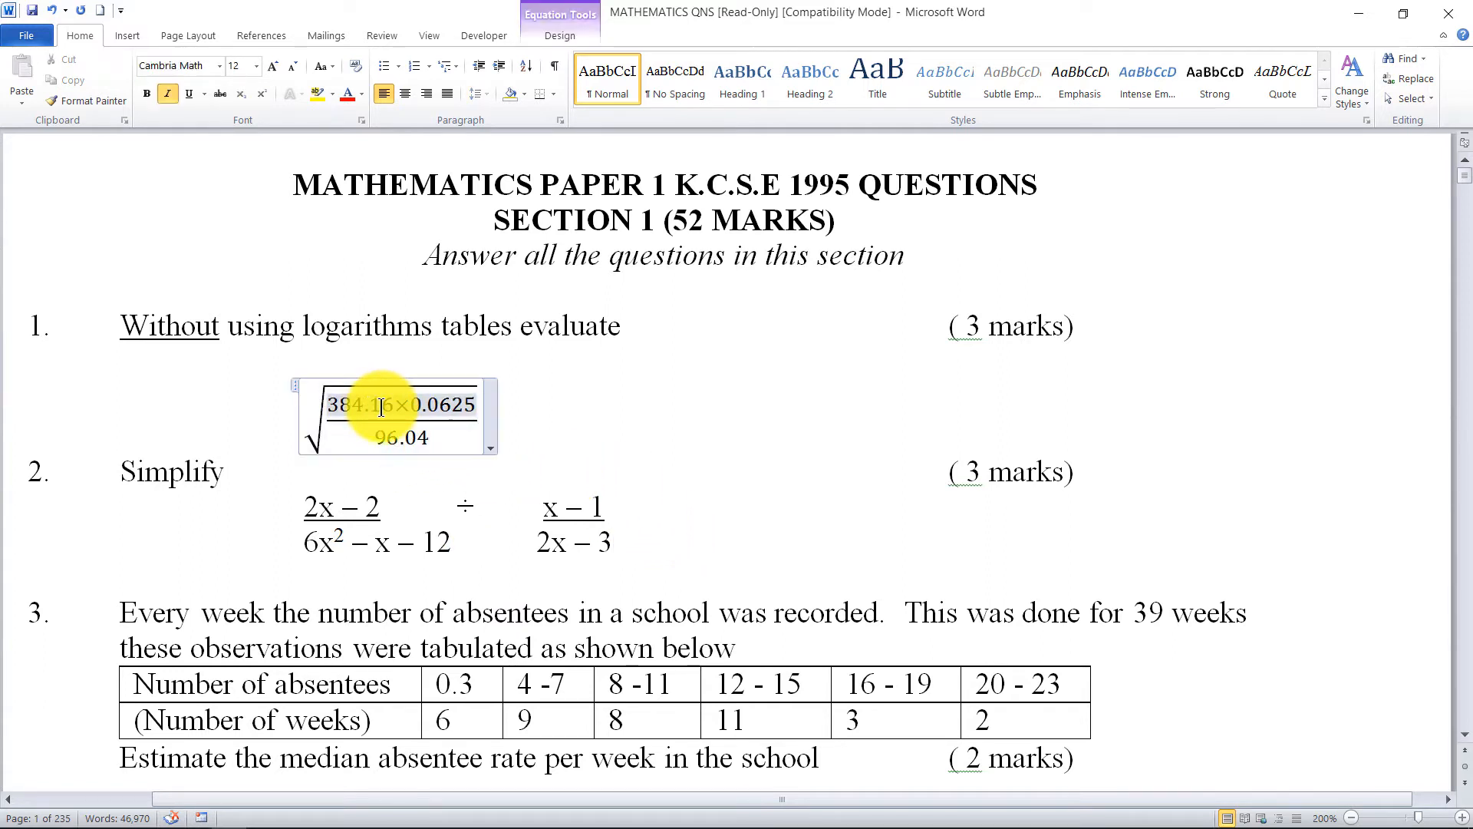
left_click(298, 395)
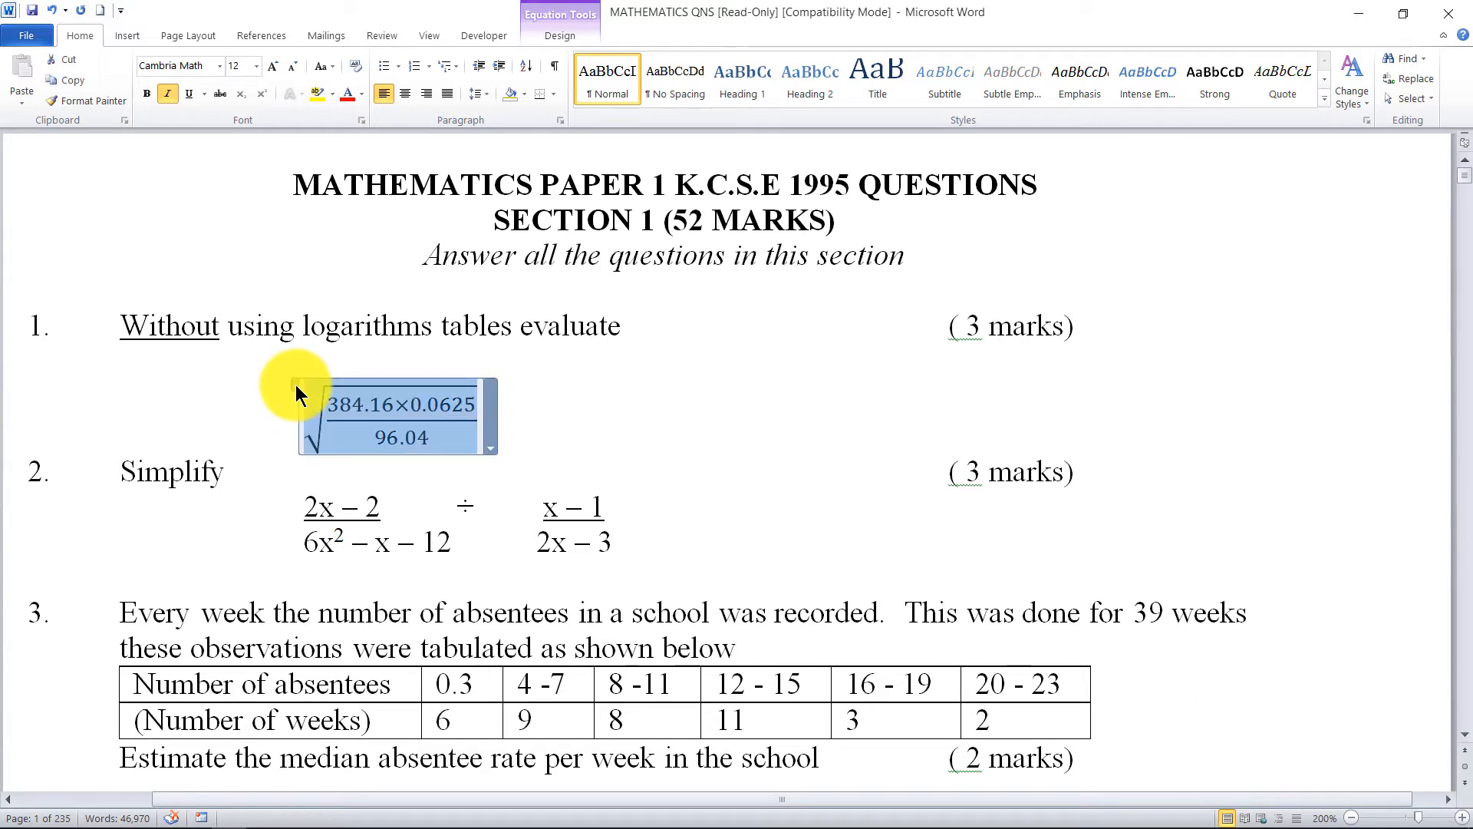
left_click(404, 93)
left_click(699, 500)
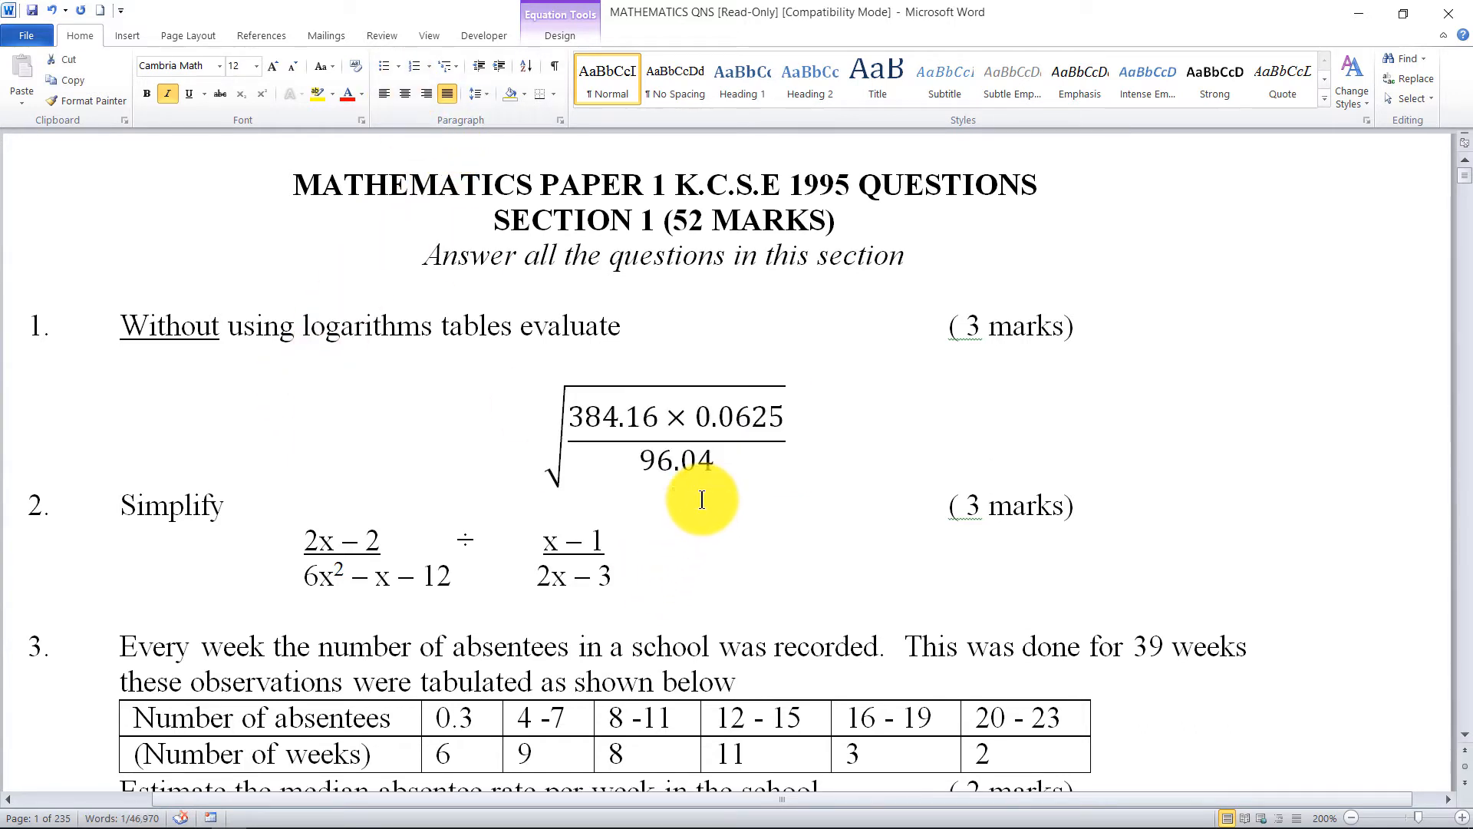
left_click(629, 464)
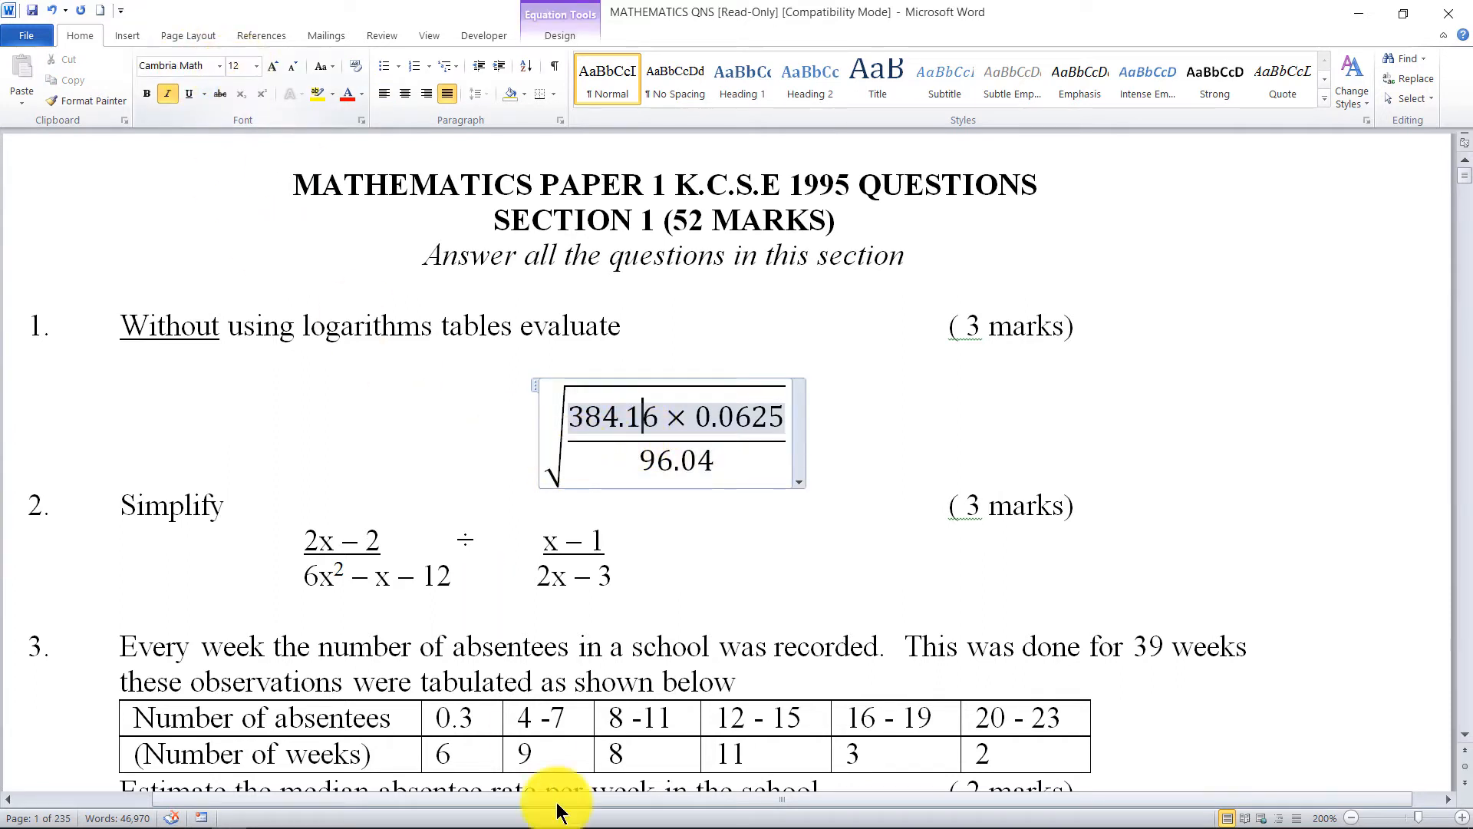
left_click(702, 554)
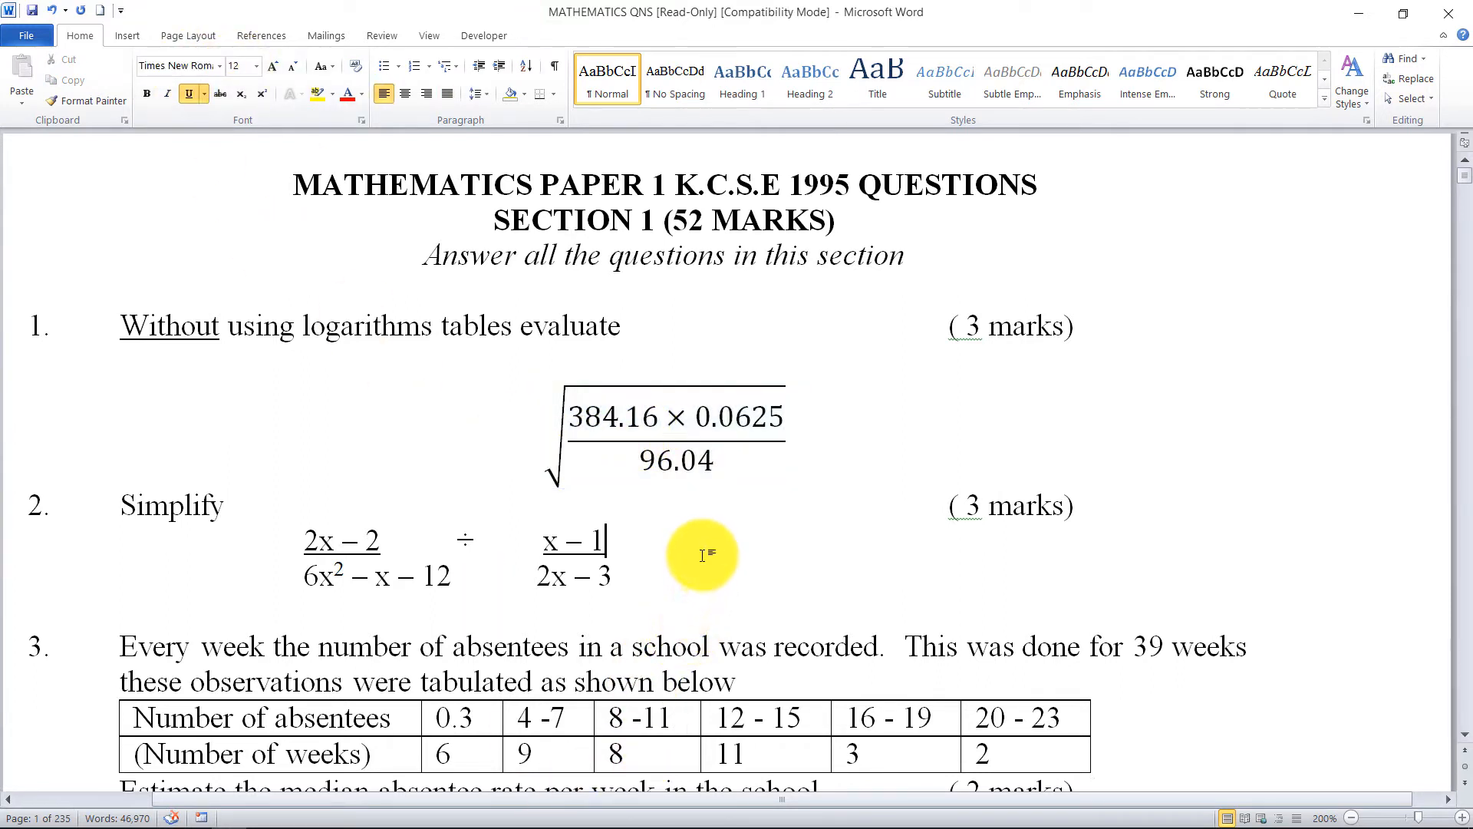
Step: Add an empty line directly below the plain-text fractions of question 2
left_click(627, 577)
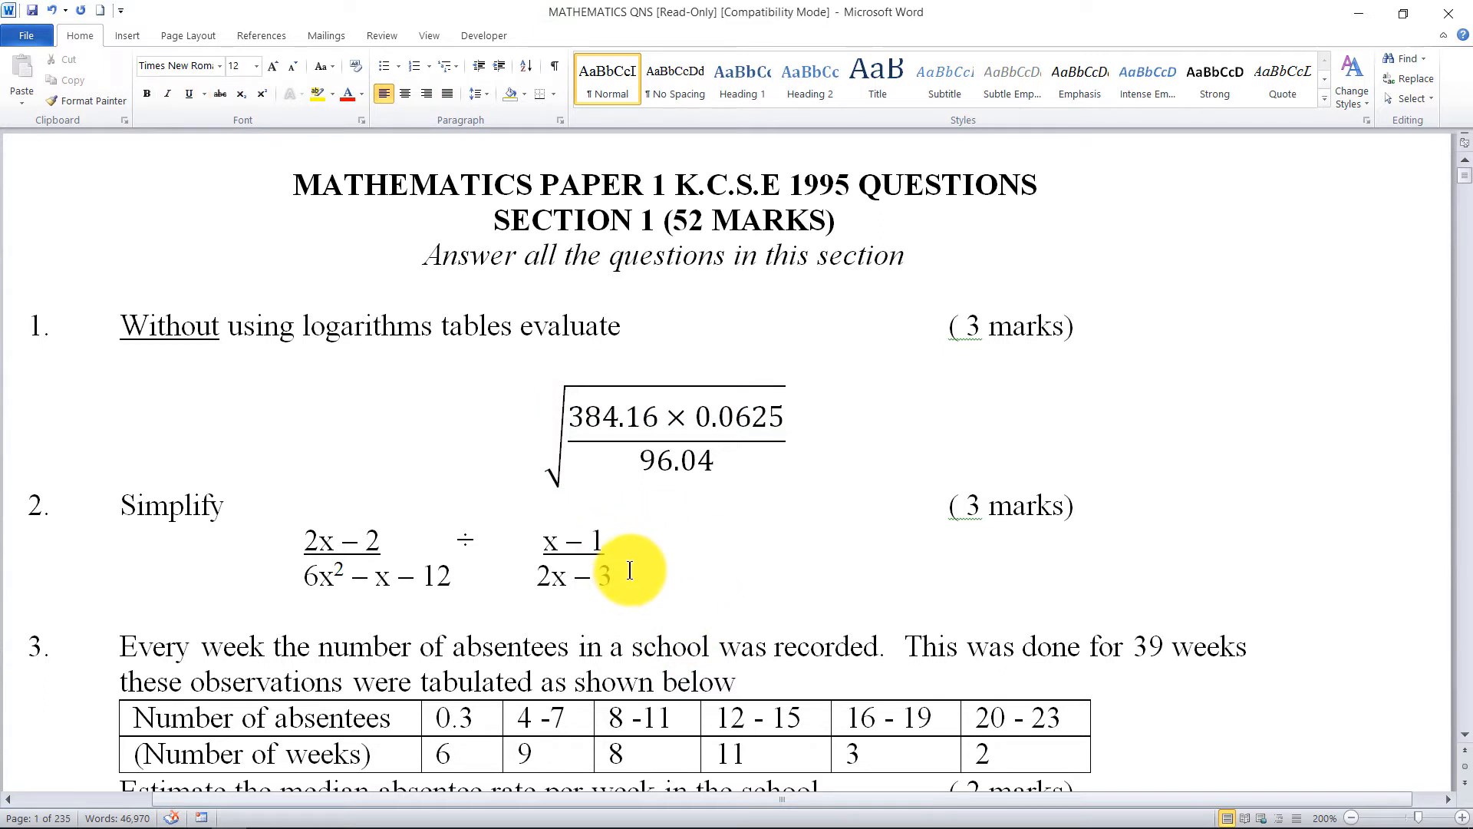
key("Return")
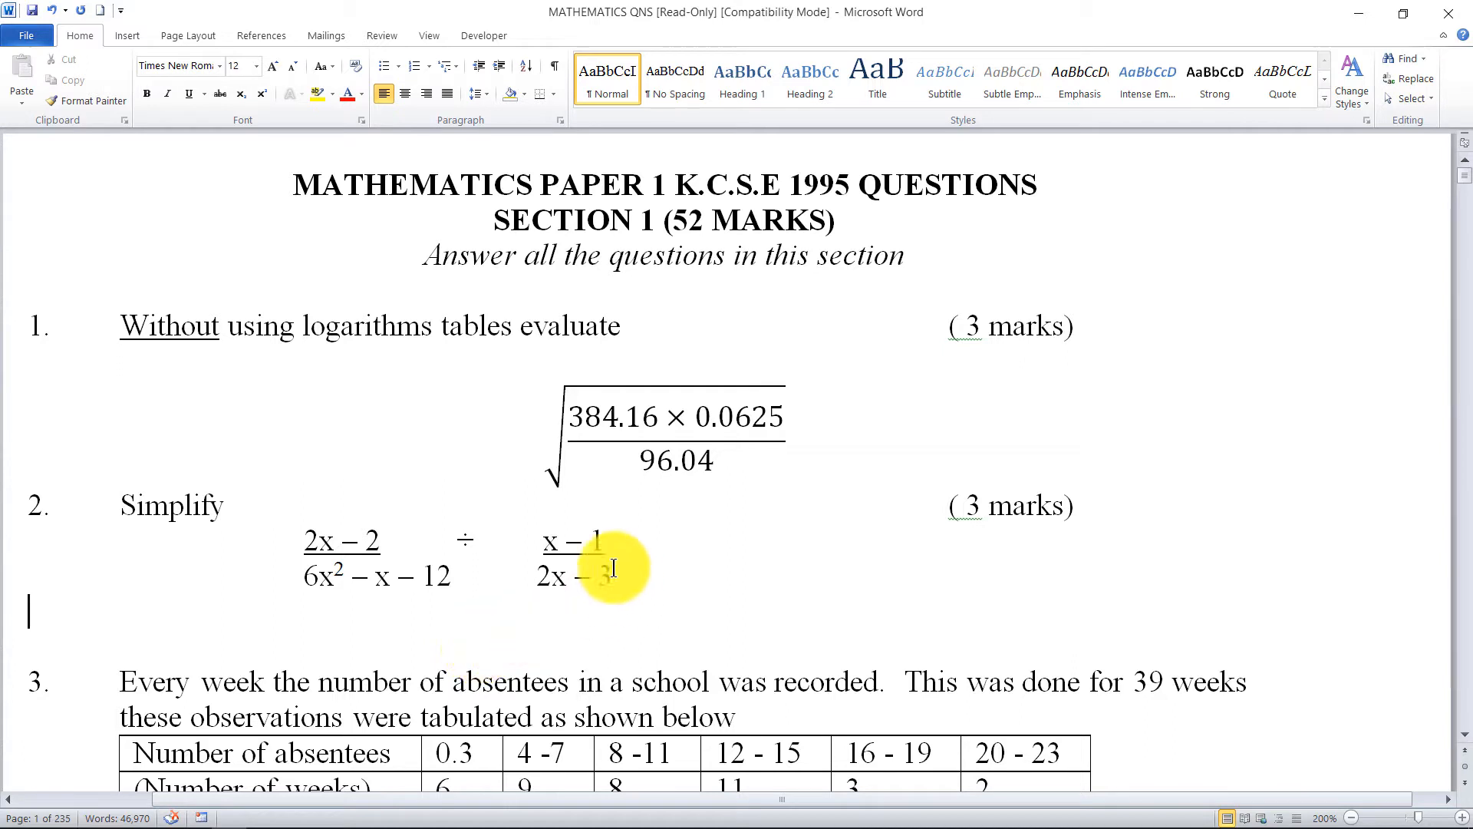
left_click(618, 537)
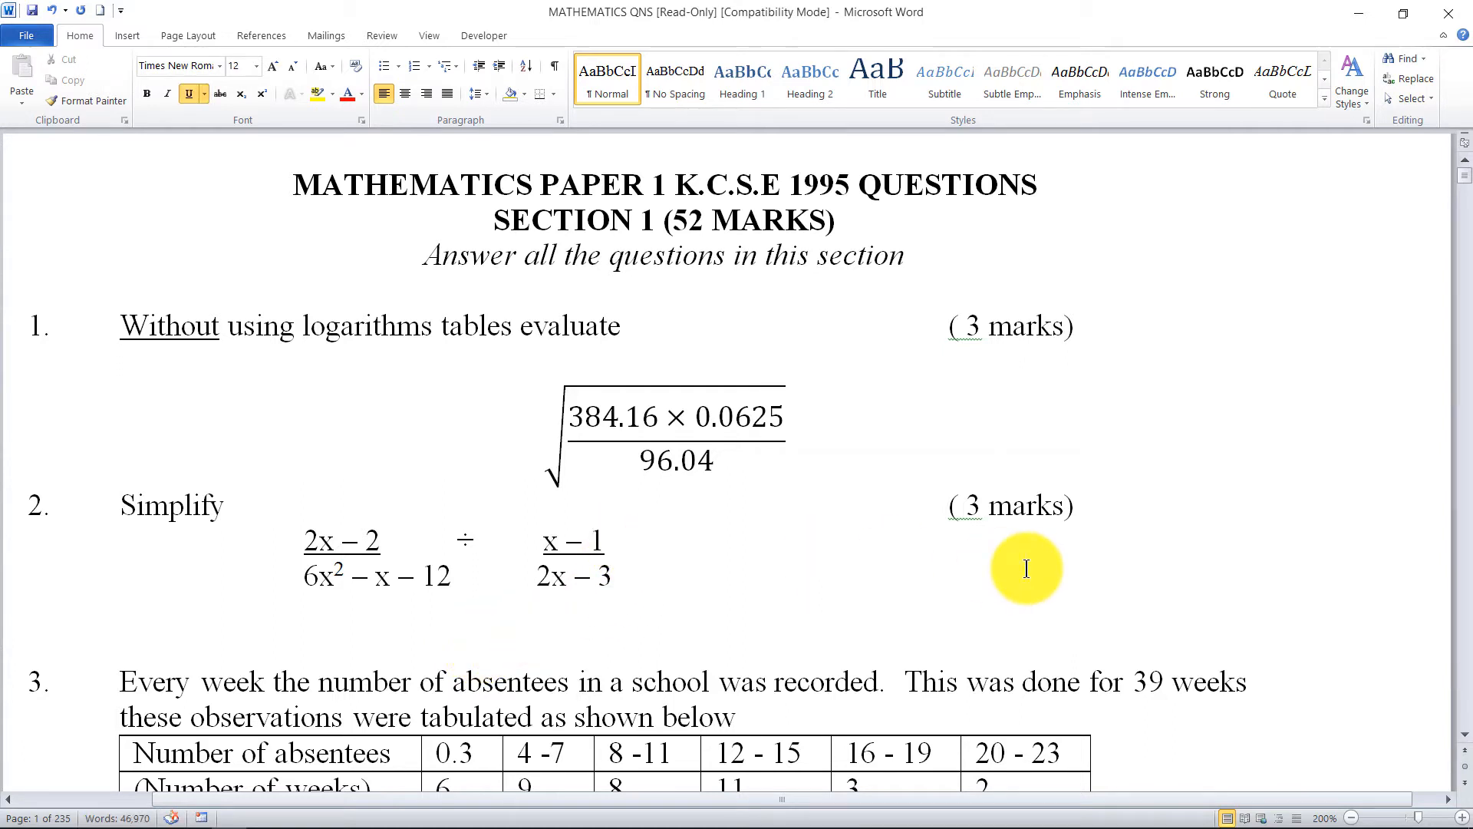
key("Return")
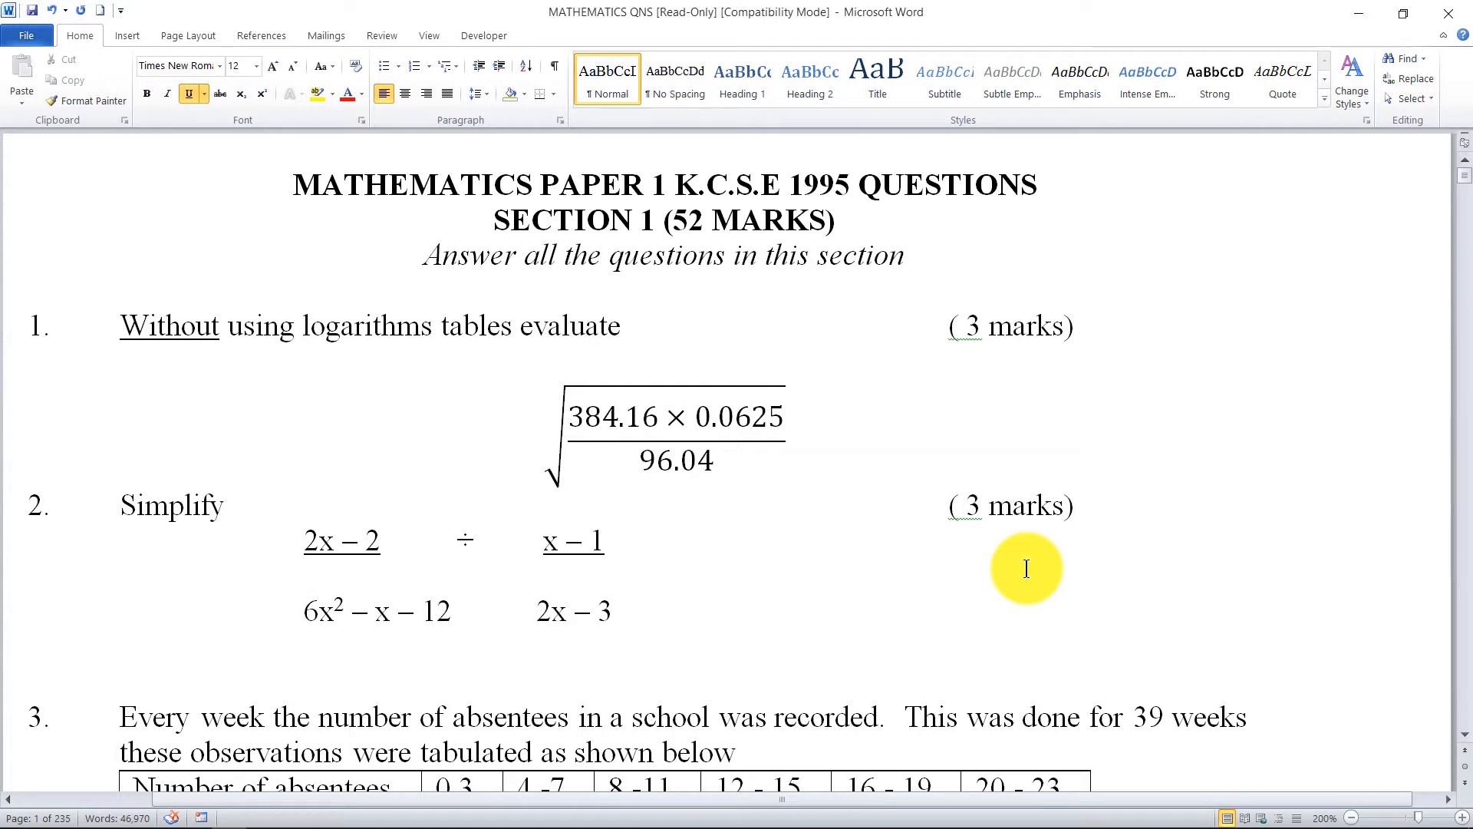
left_click(54, 11)
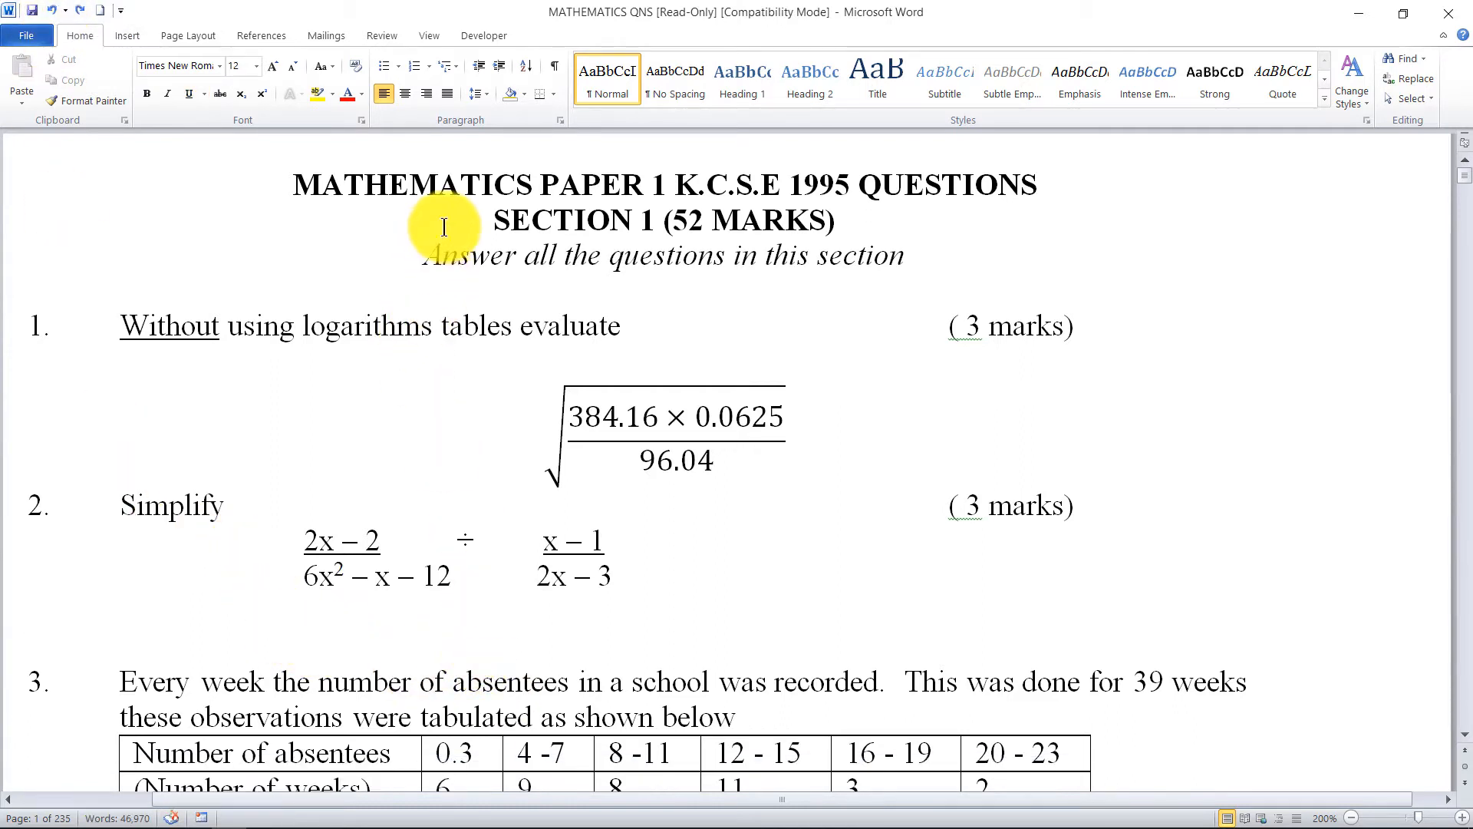
Step: Center the empty line below question 2's fractions and insert a new equation there with an empty stacked fraction
left_click(404, 93)
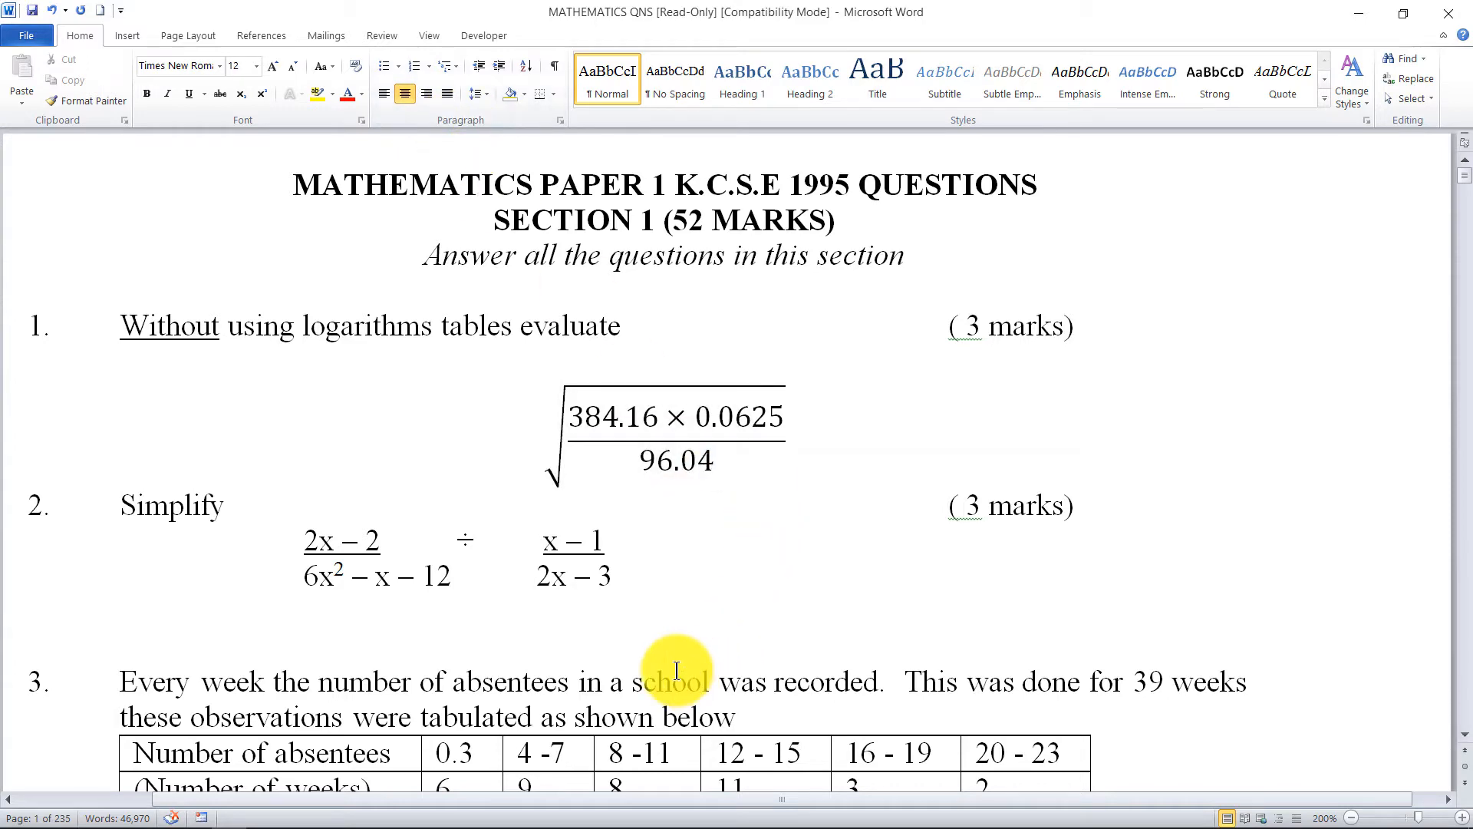
scroll(805, 529, "down", 1)
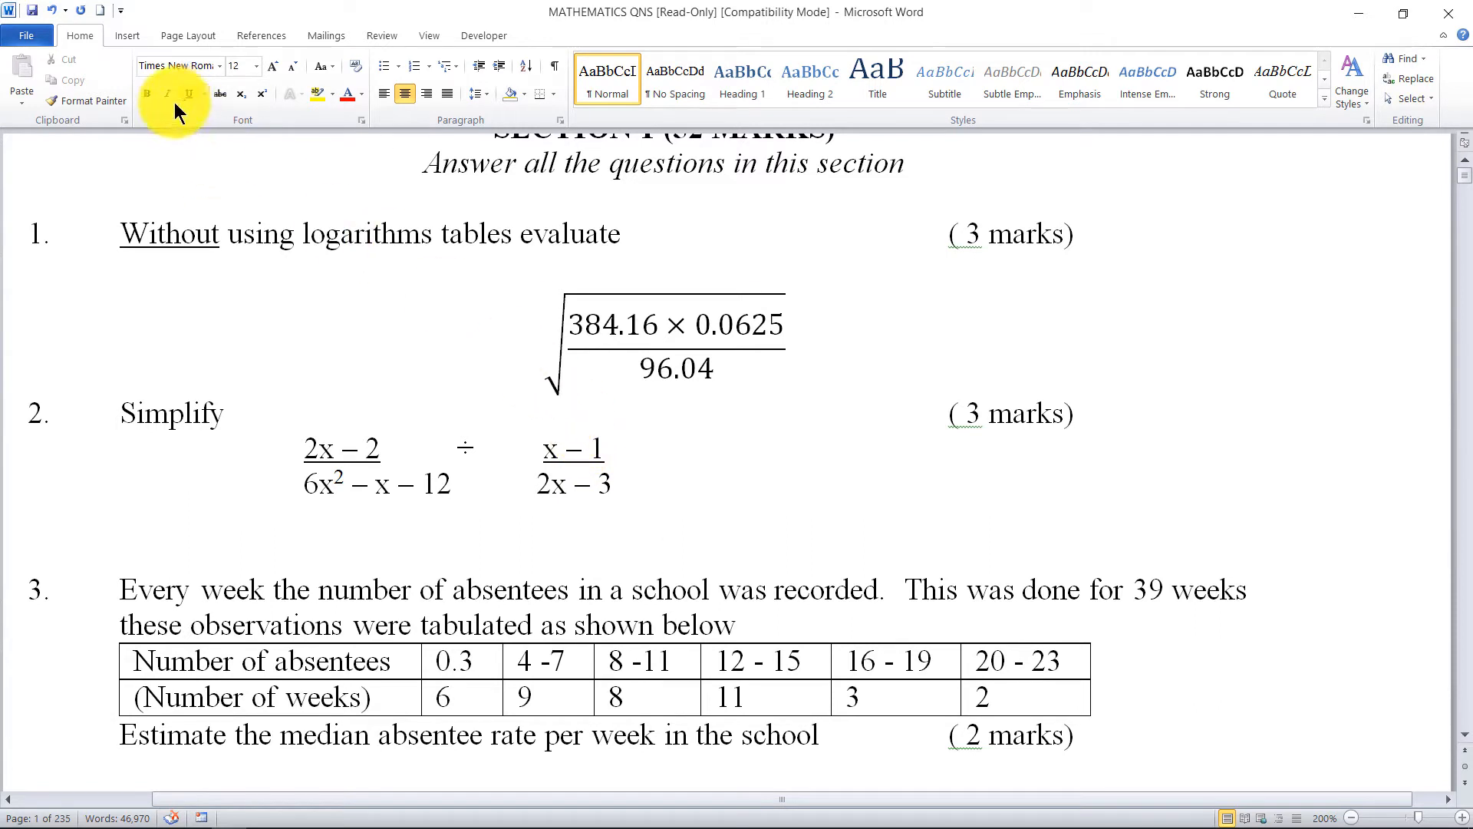
left_click(138, 35)
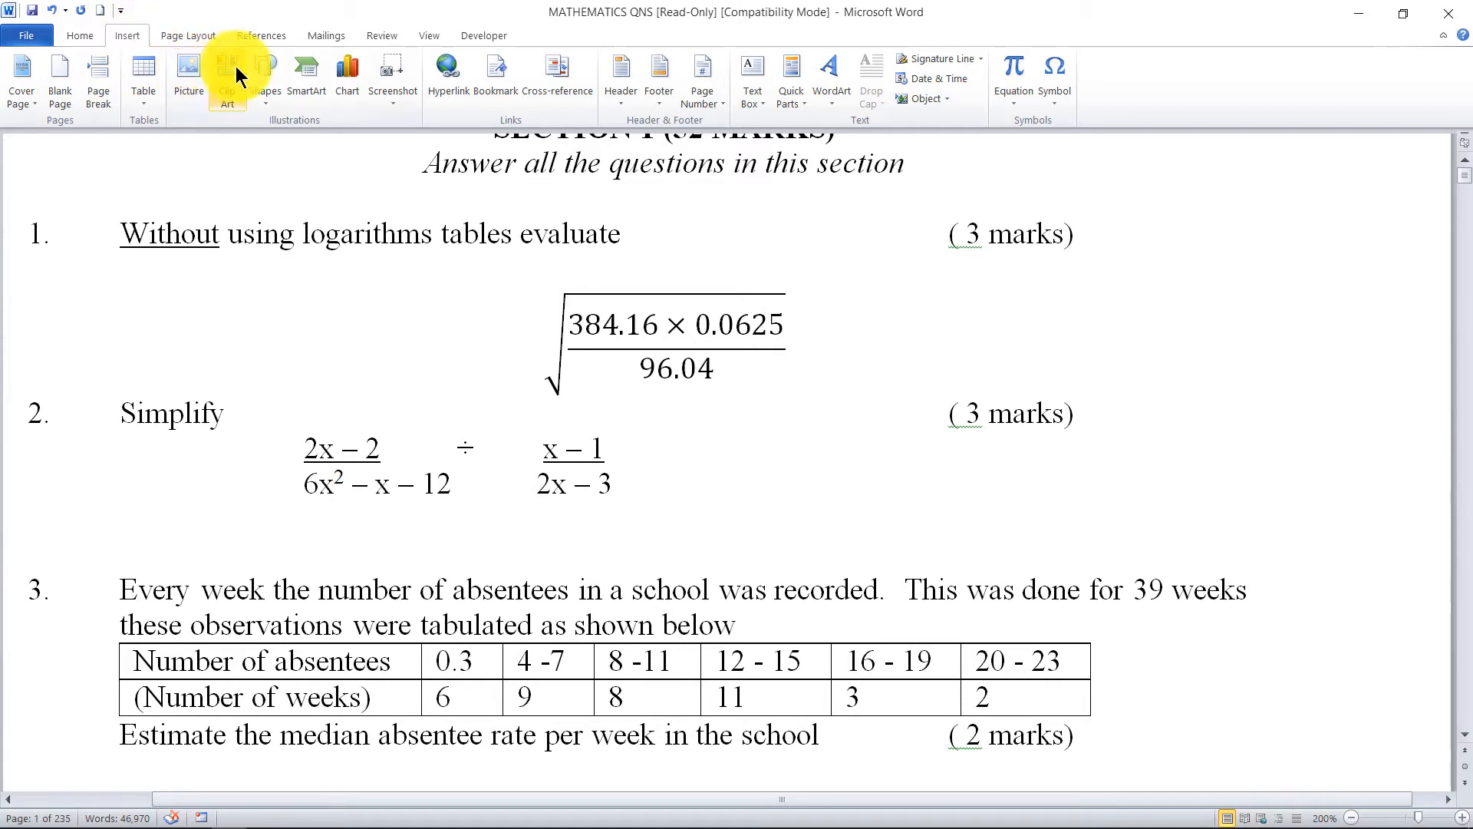
left_click(1015, 73)
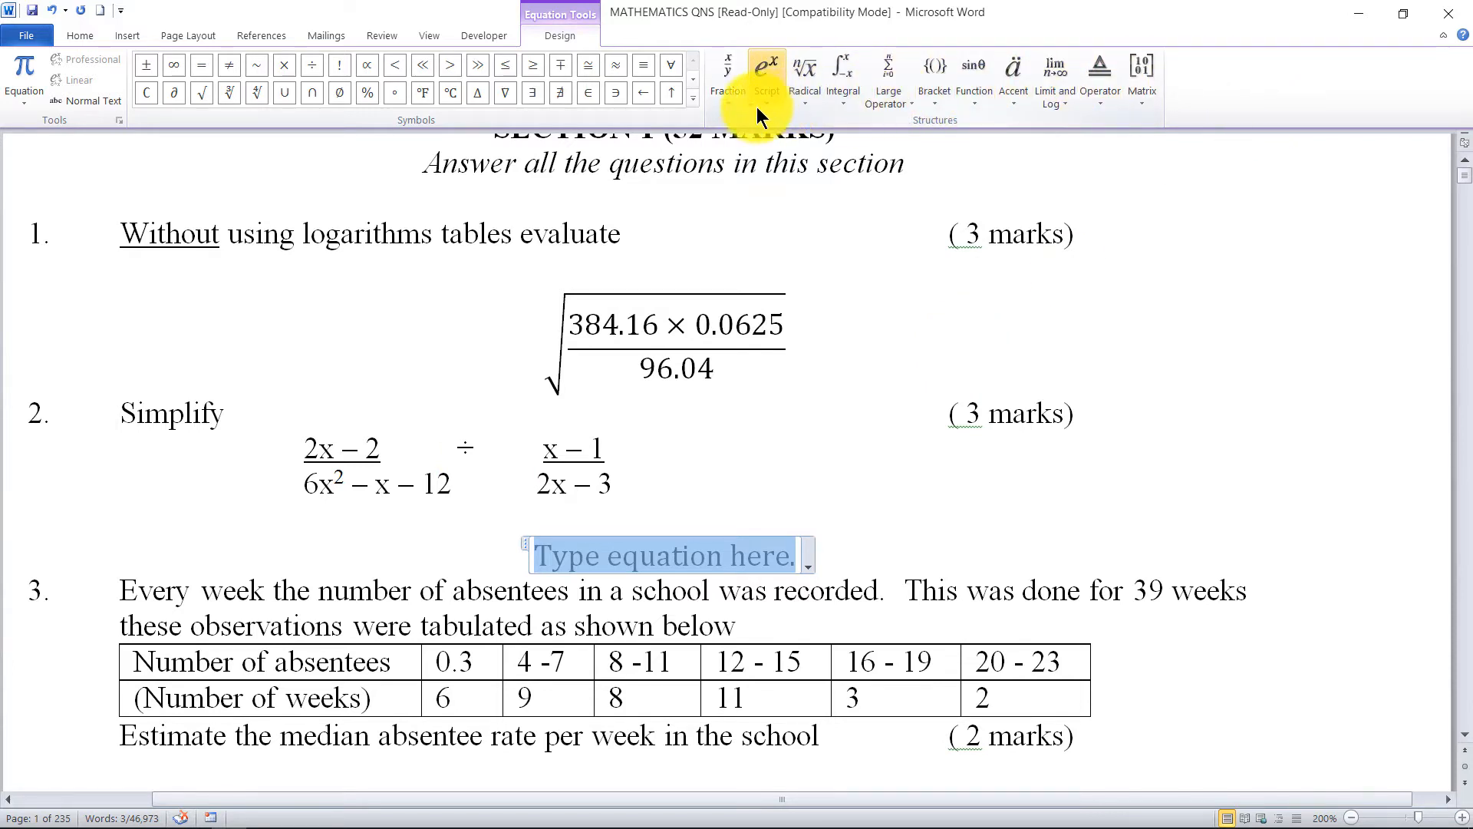
left_click(727, 96)
left_click(748, 182)
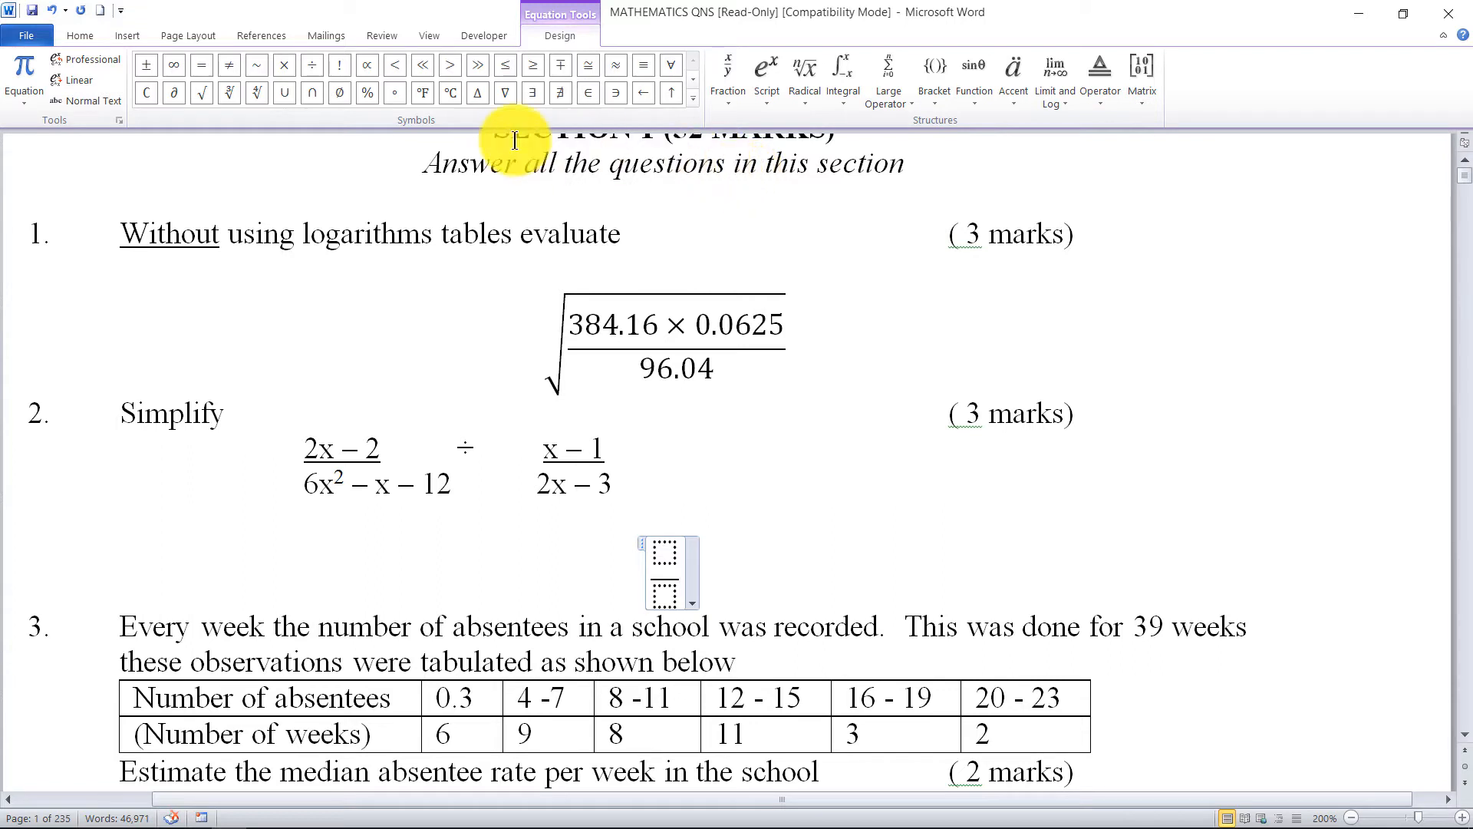
Step: Append a division sign and a second empty stacked fraction to the new equation, and select the first fraction's numerator placeholder
left_click(311, 66)
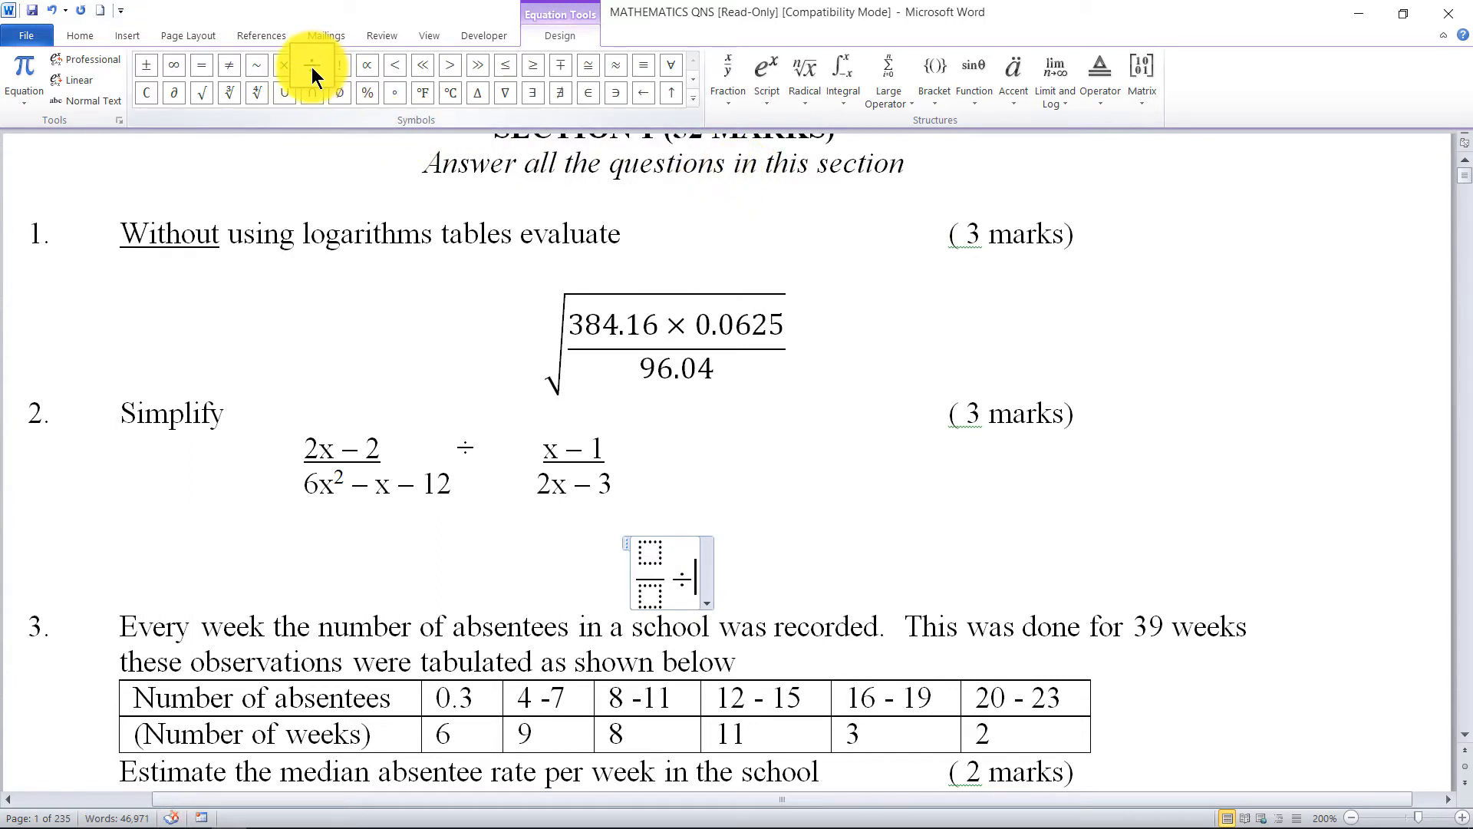
left_click(726, 73)
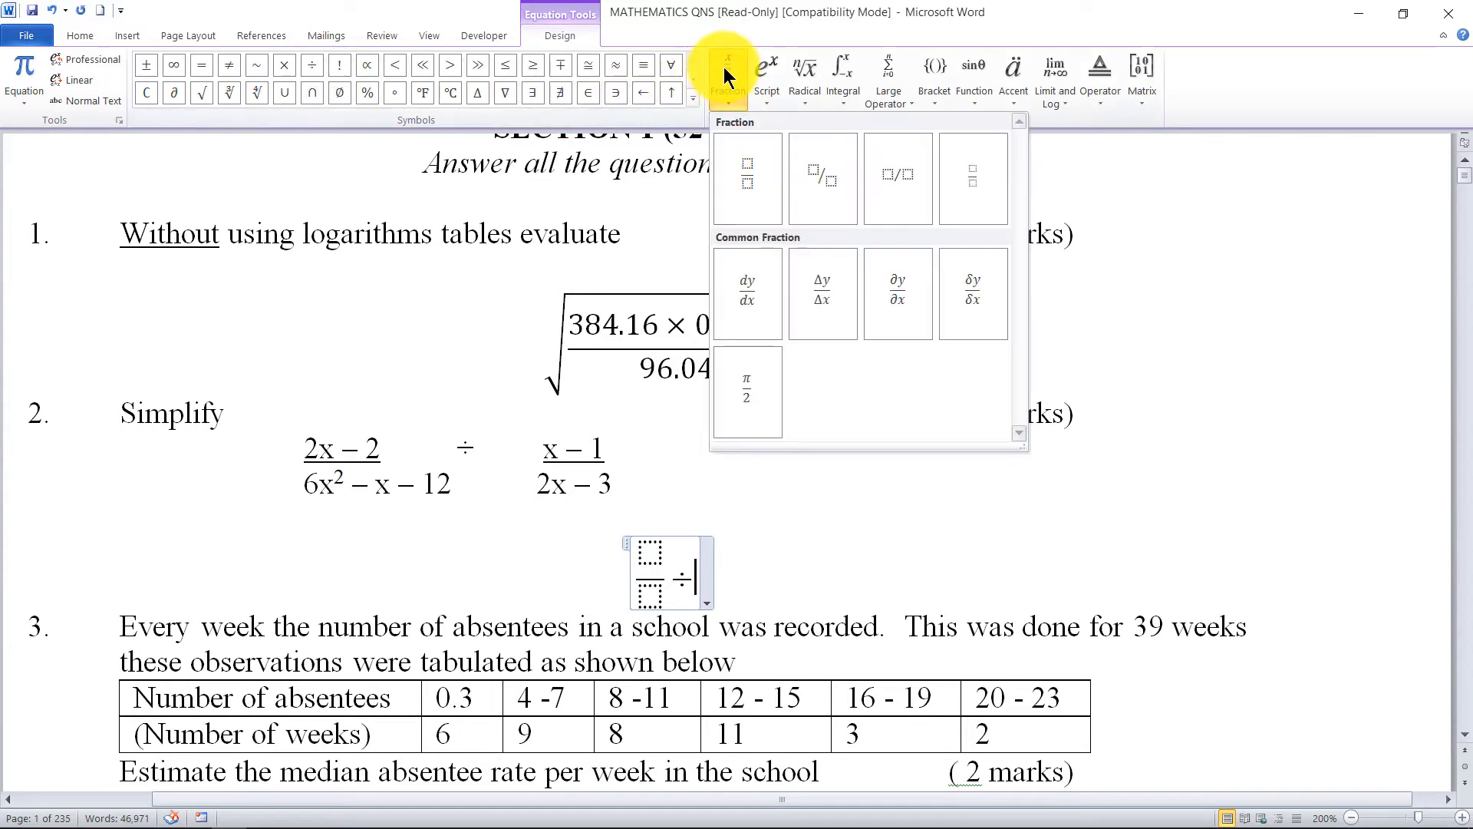
left_click(755, 171)
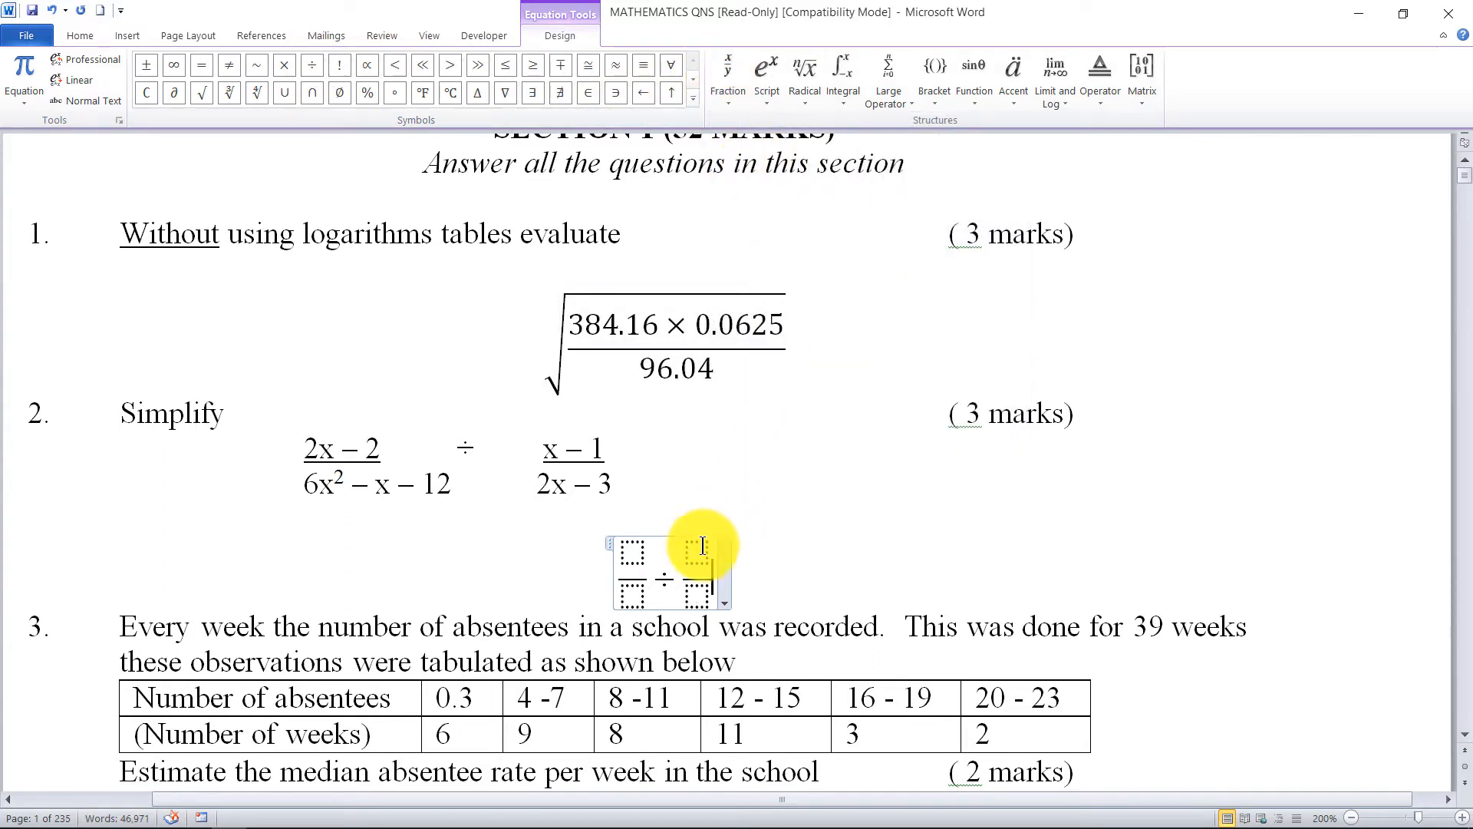
left_click(634, 553)
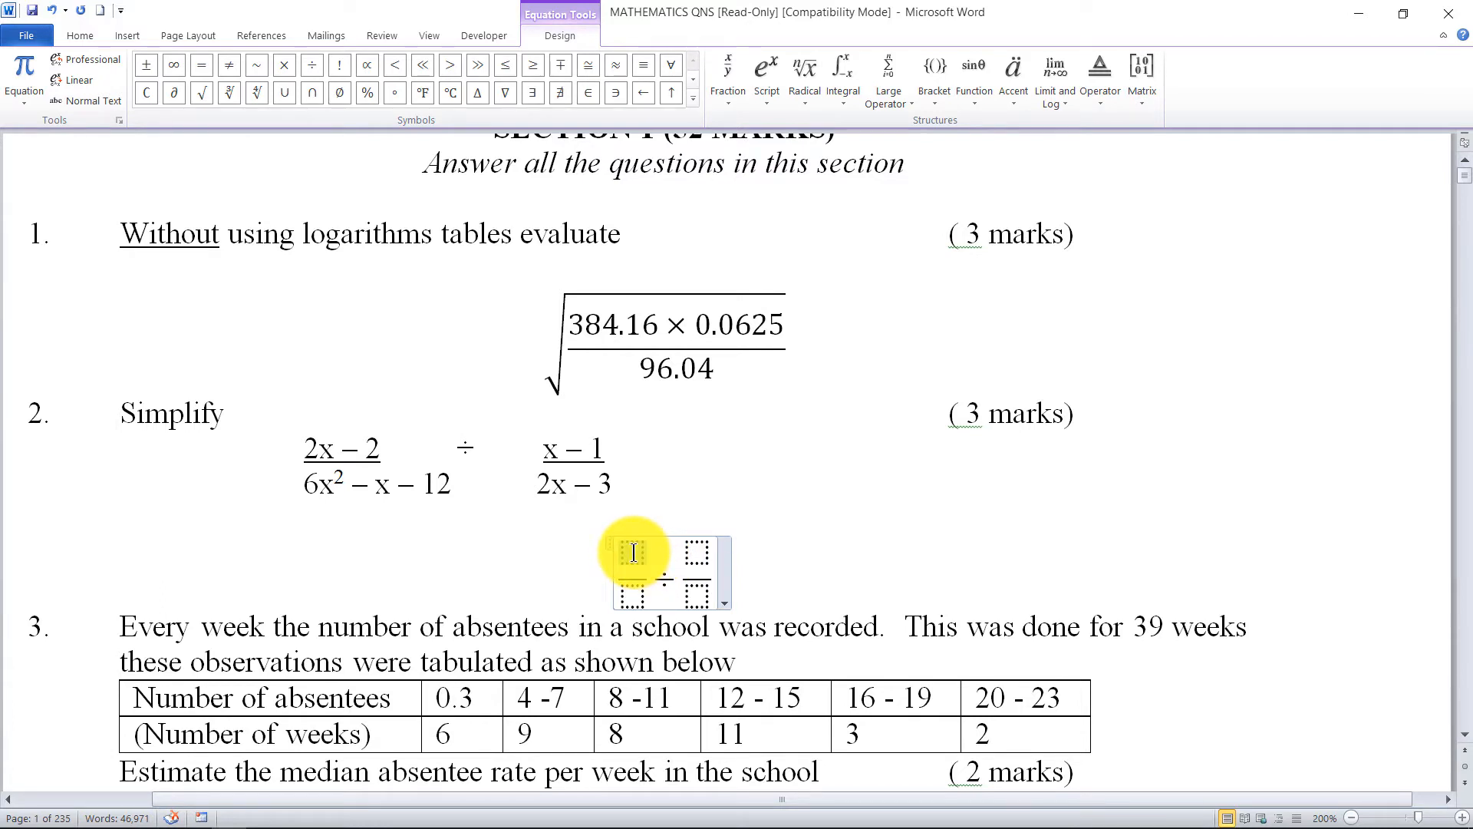
Step: Enter 2x − 2 as the numerator of the first fraction in question 2's equation
type("2x")
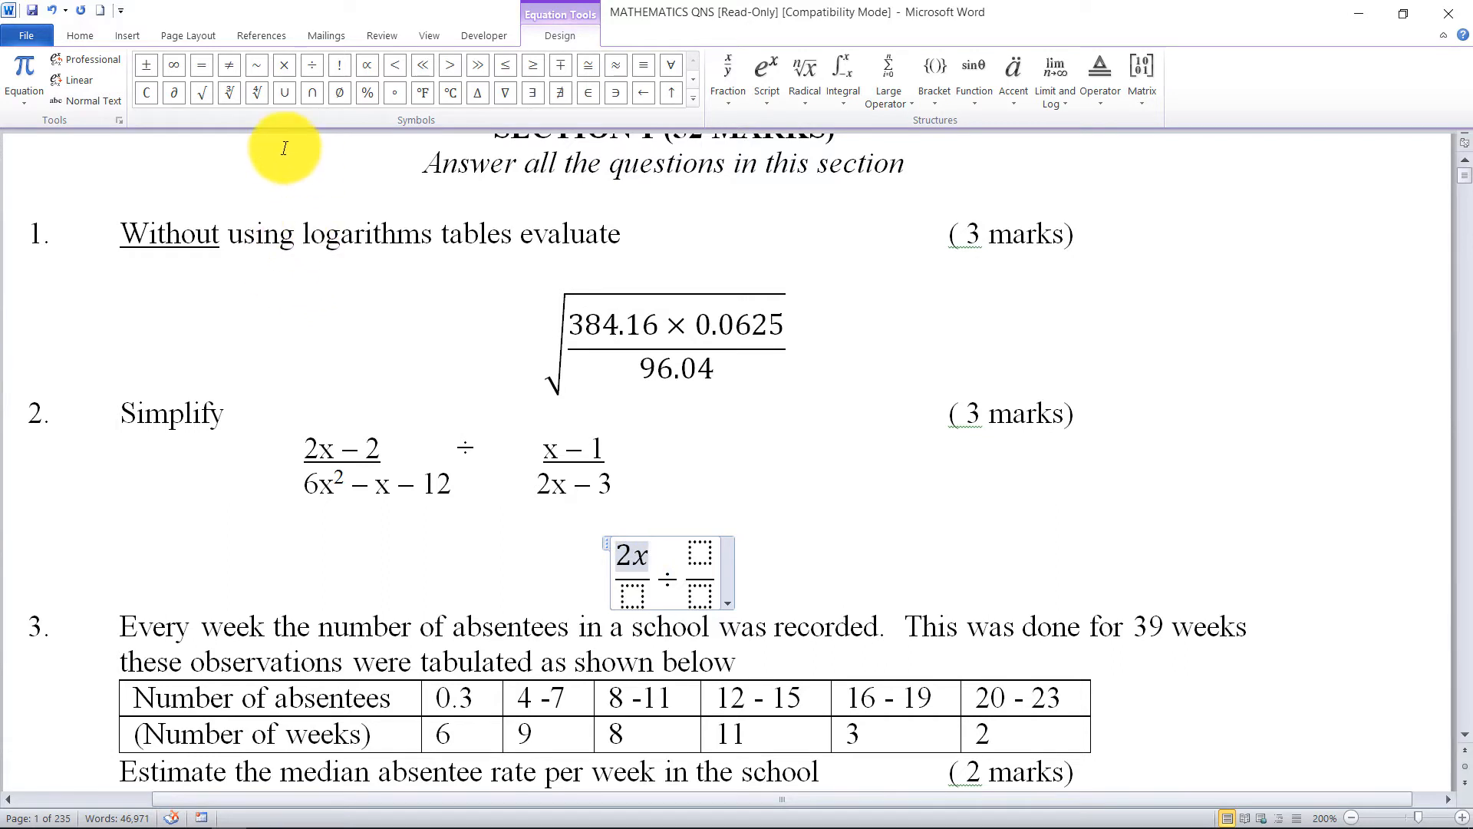
left_click(694, 78)
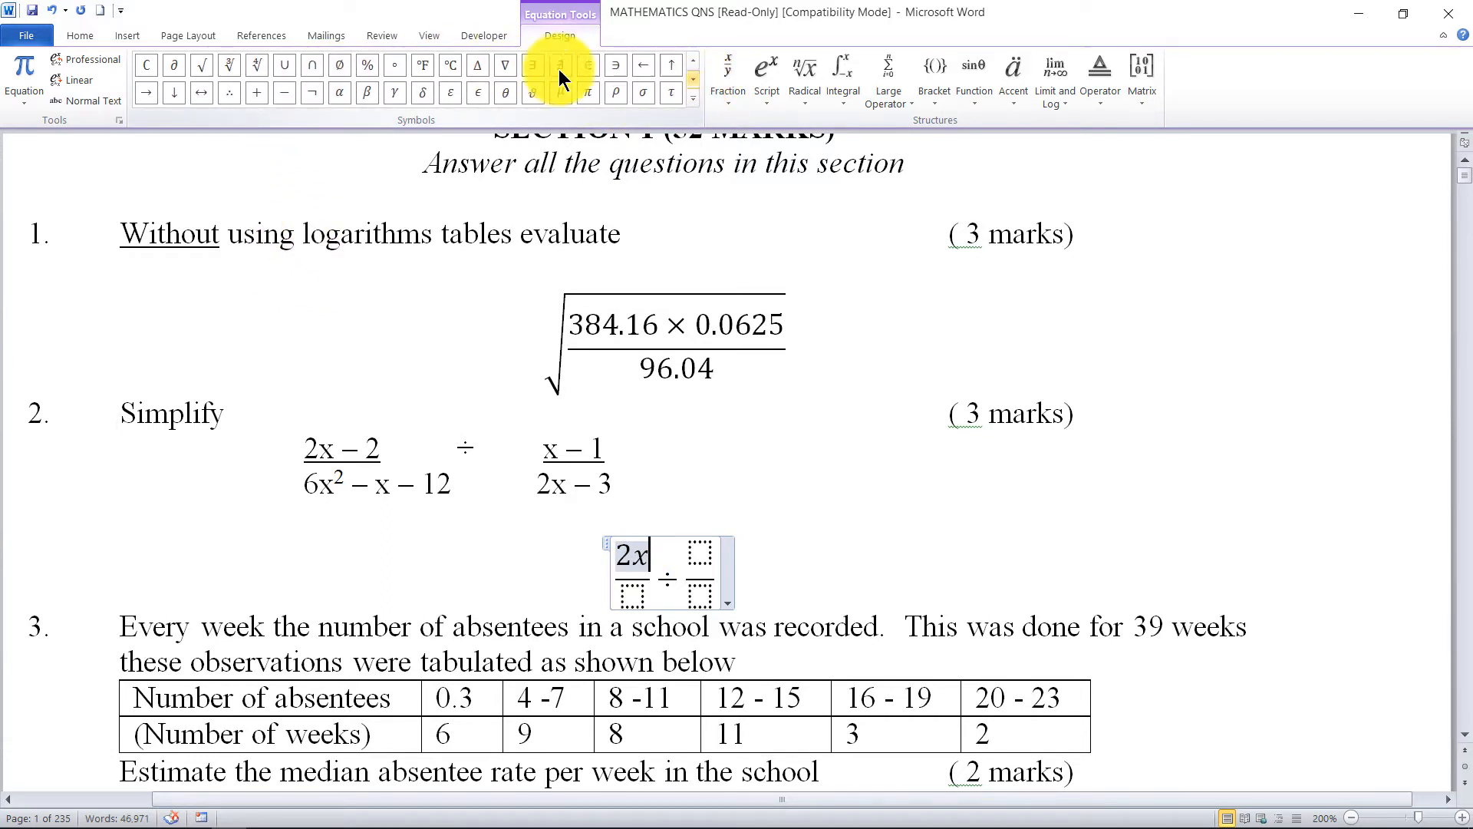
left_click(292, 95)
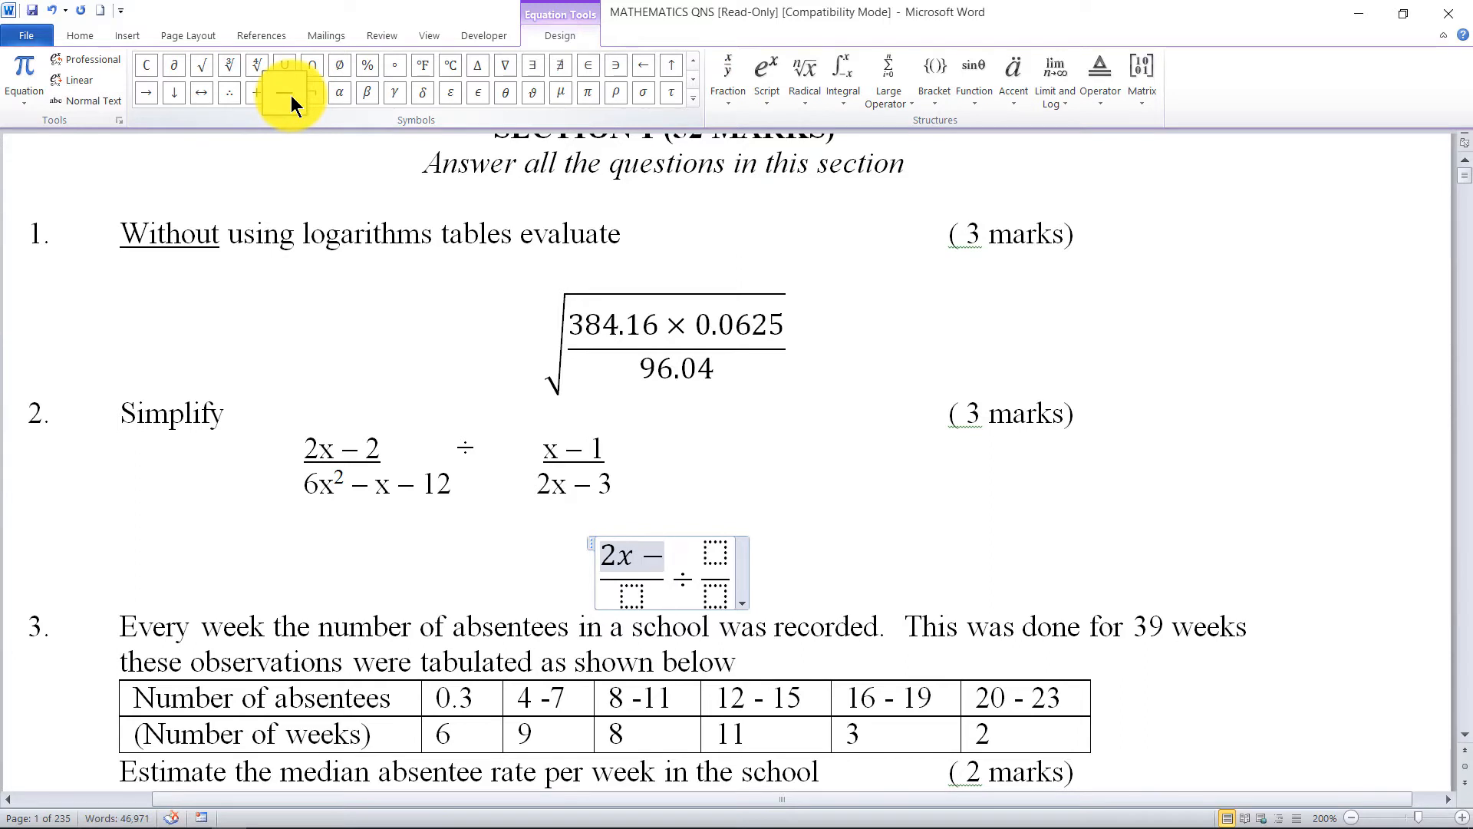
type("2")
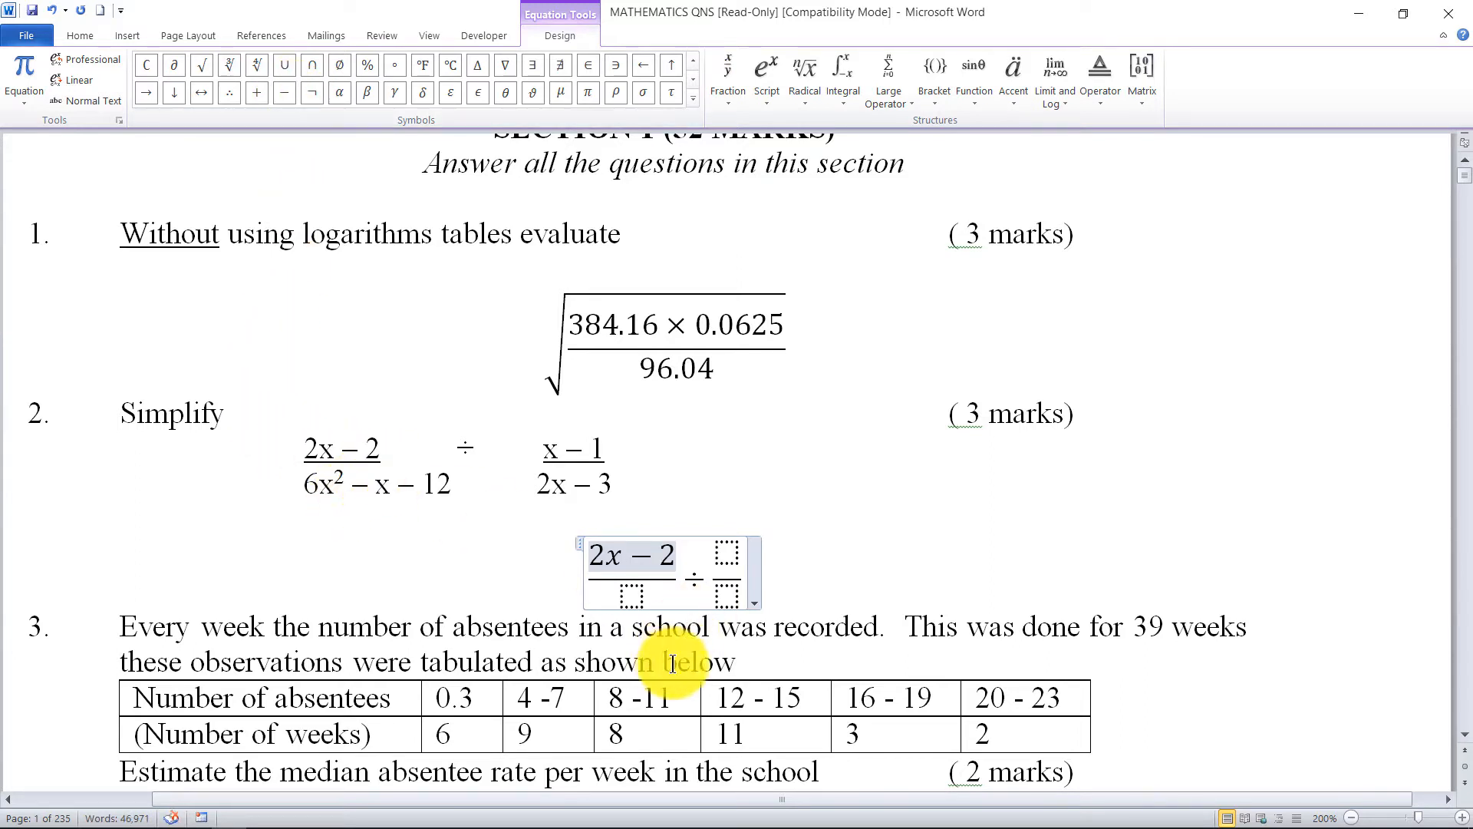
Step: Start the first fraction's denominator with 6x² using a superscript structure, and place the cursor after it at baseline level
left_click(639, 597)
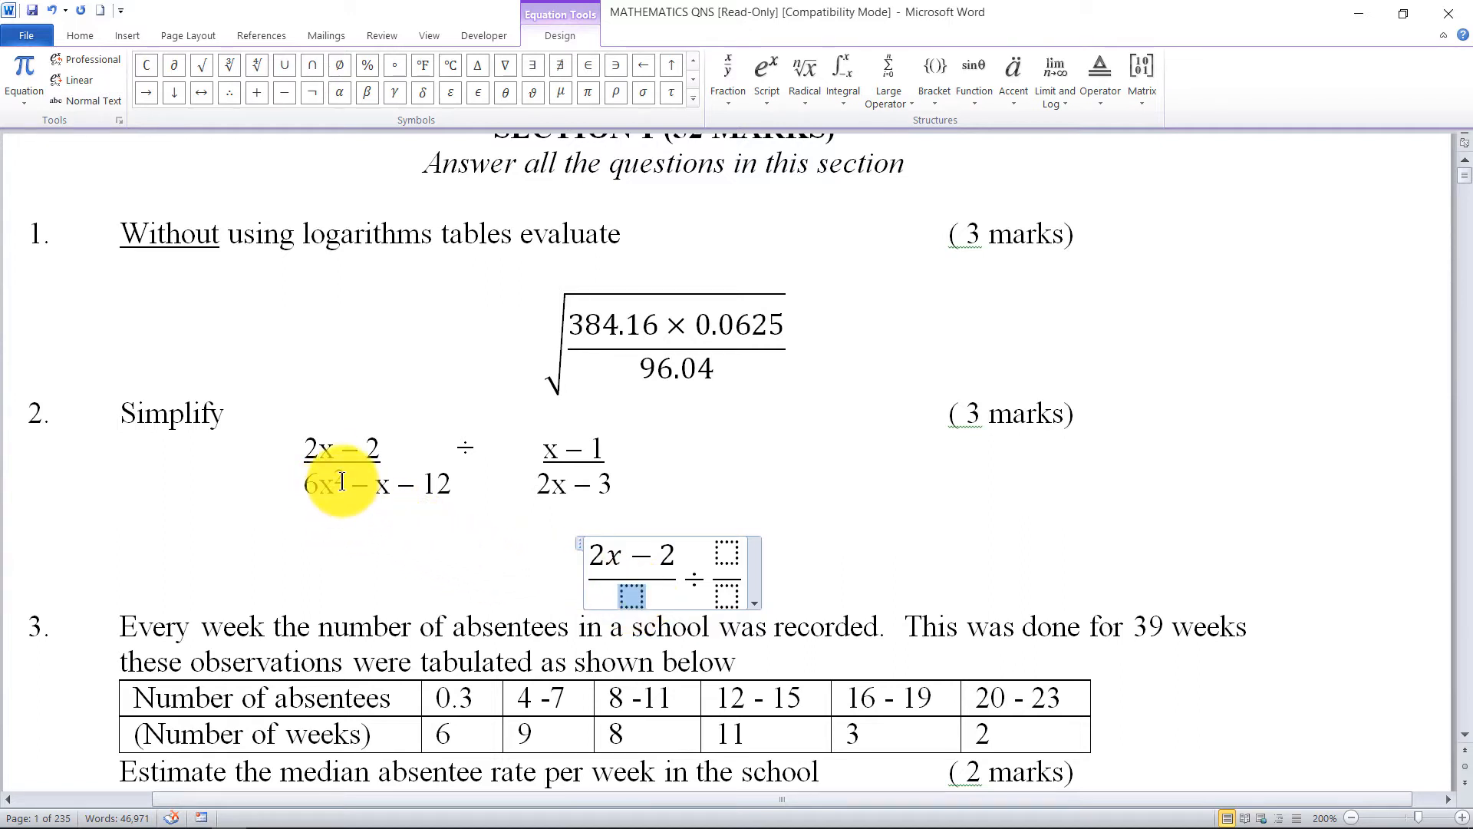
left_click(766, 101)
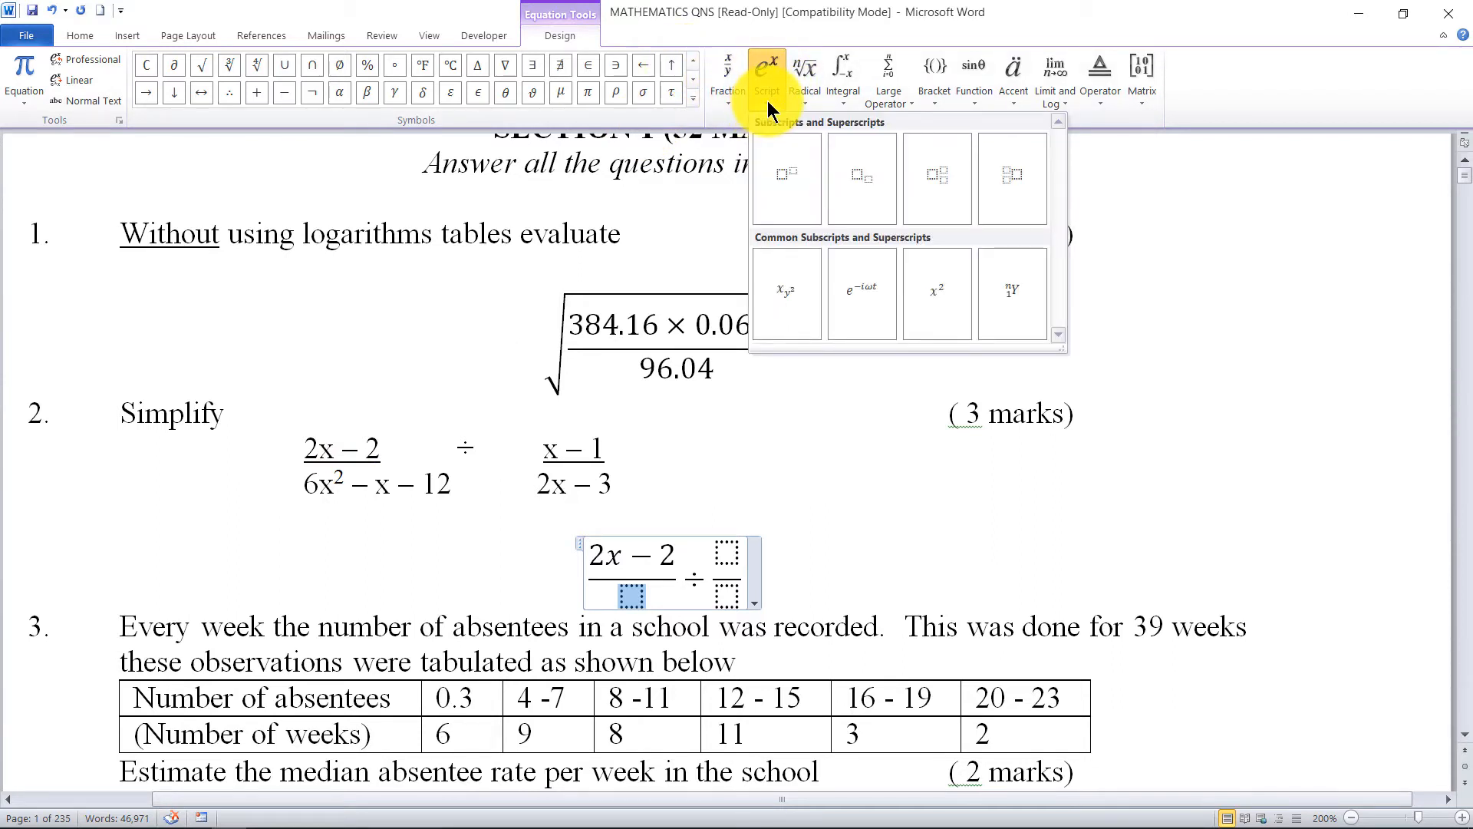
left_click(786, 188)
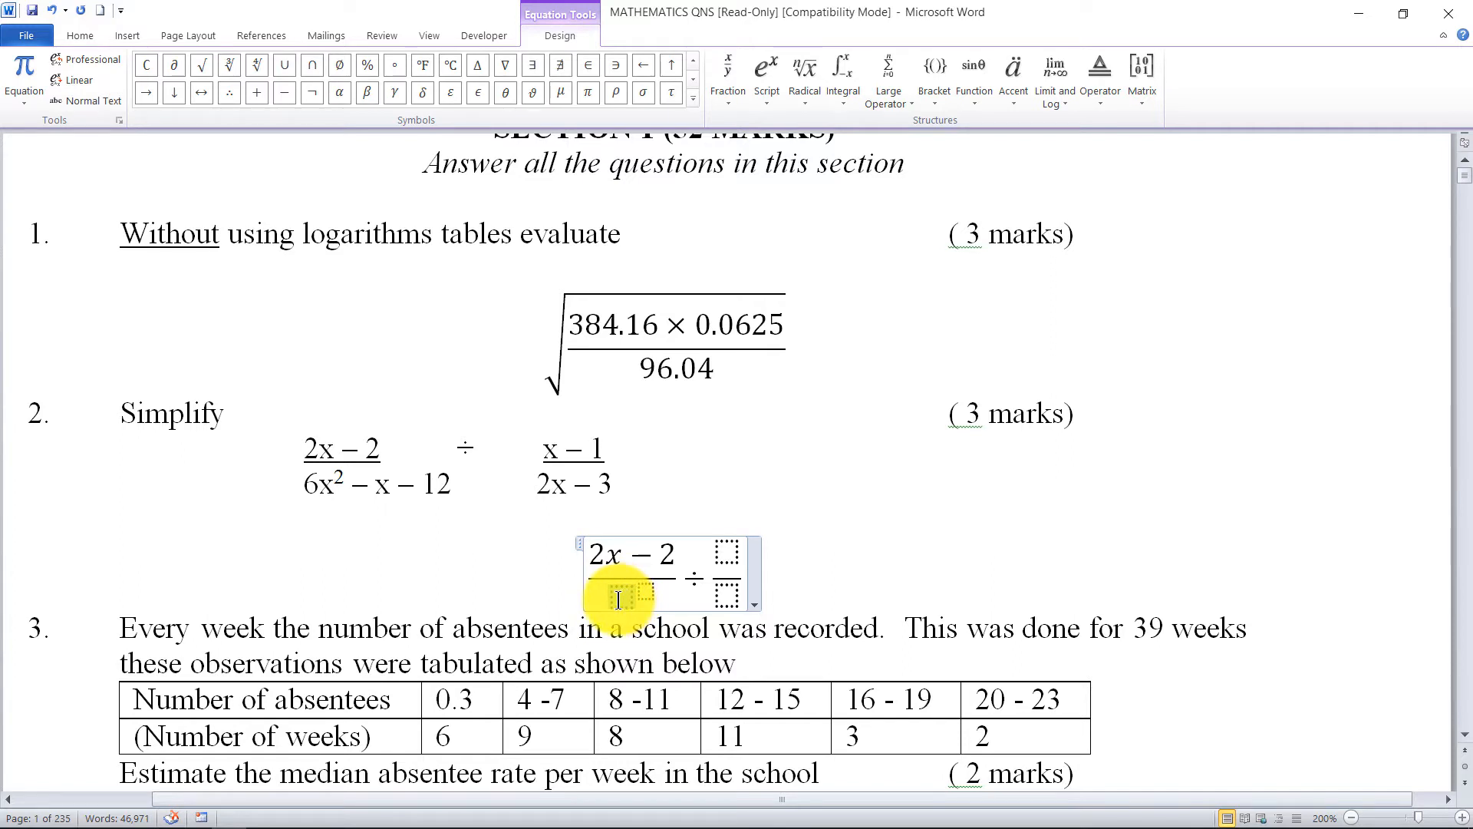
type("6x")
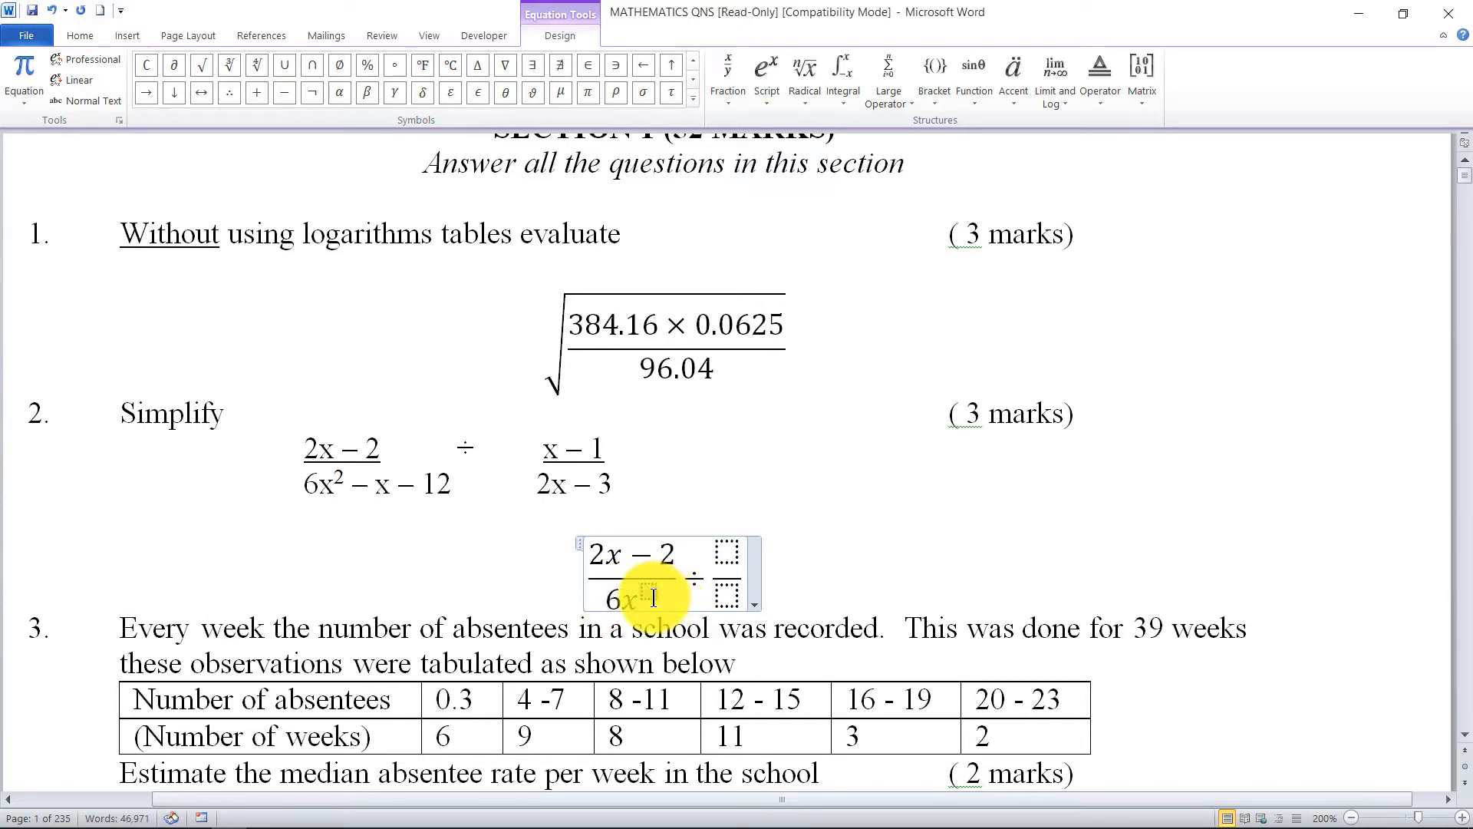
type("2")
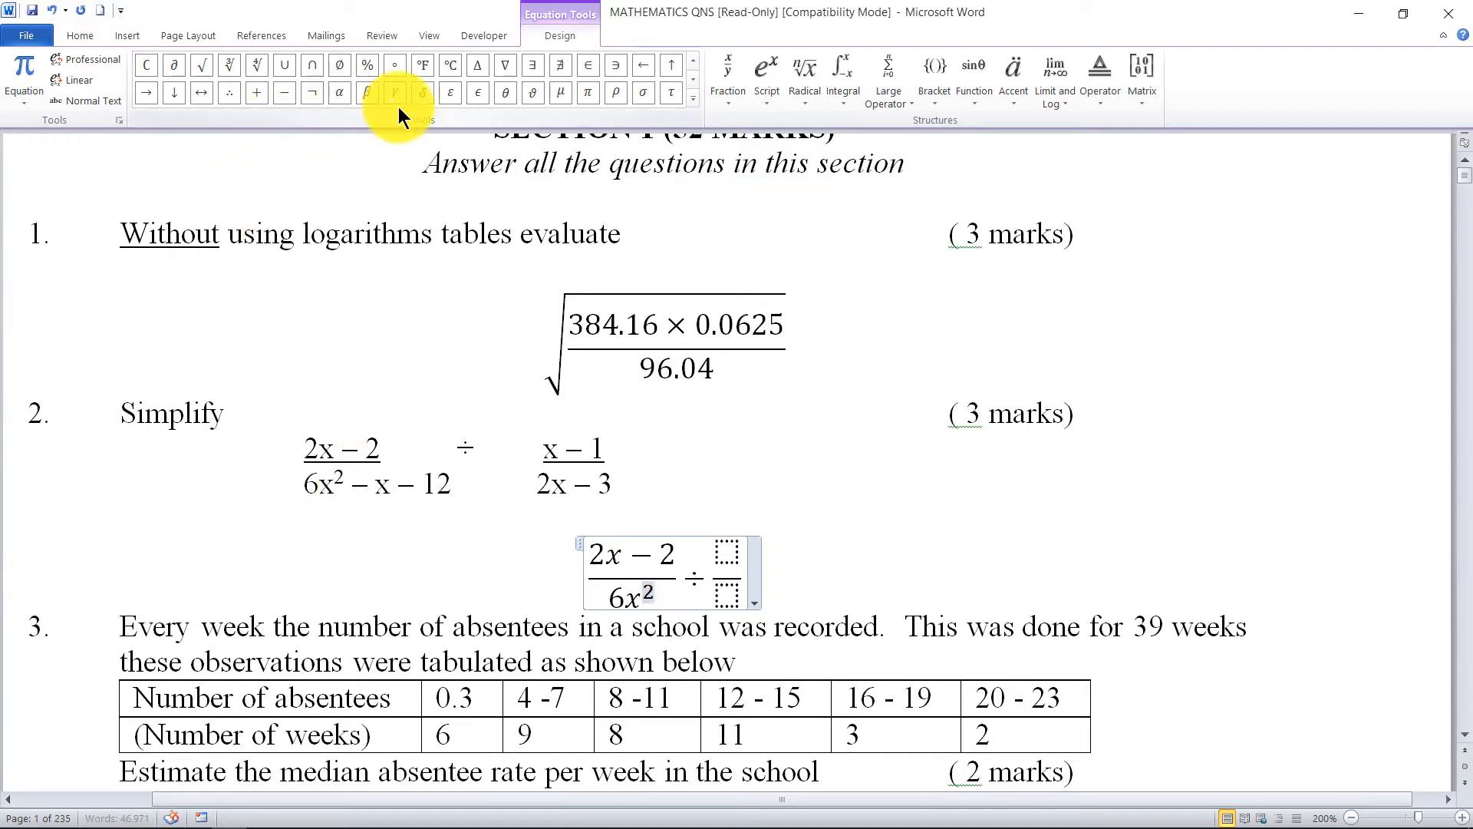
left_click(285, 95)
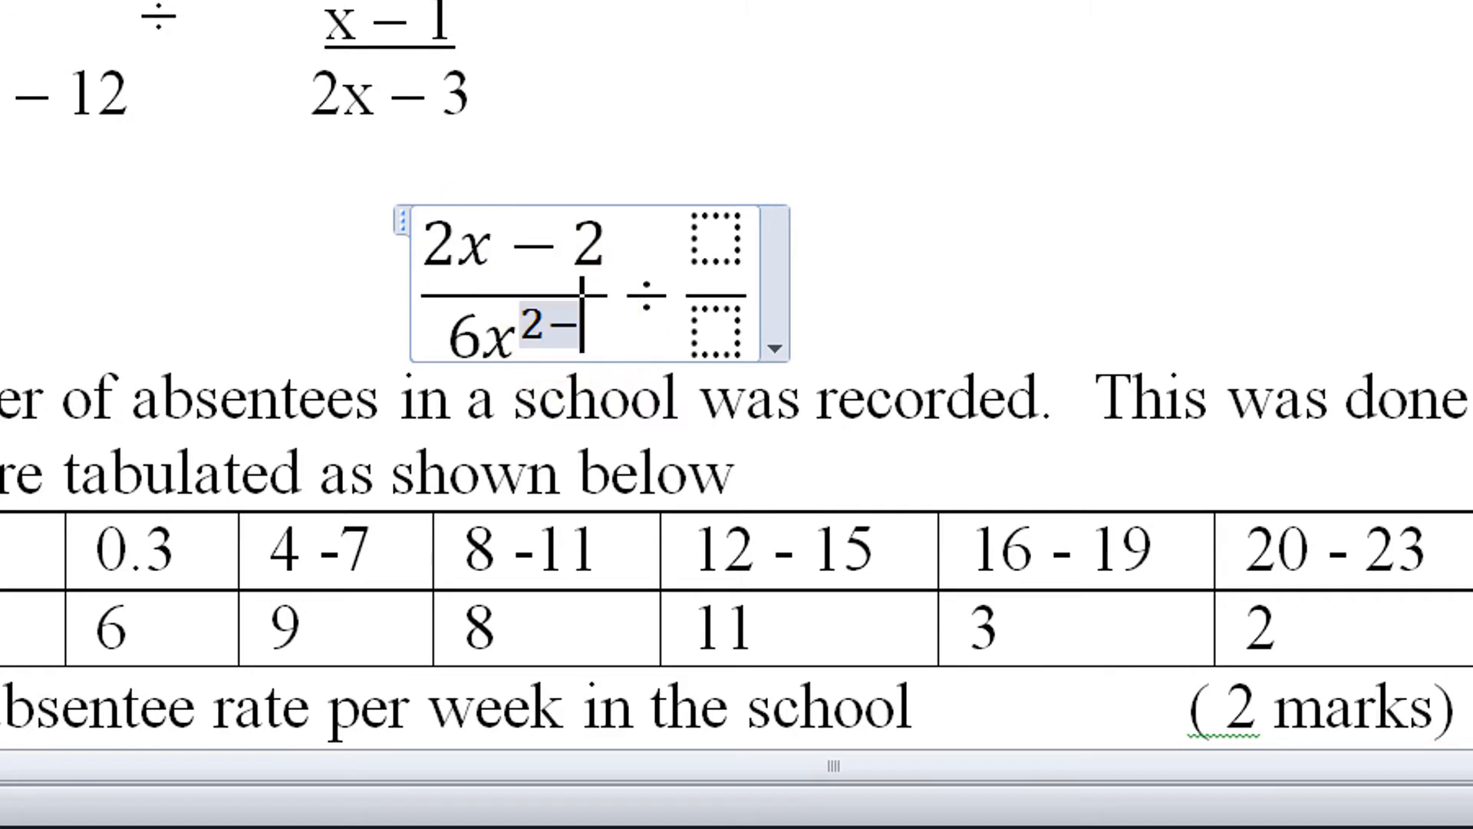
key("BackSpace")
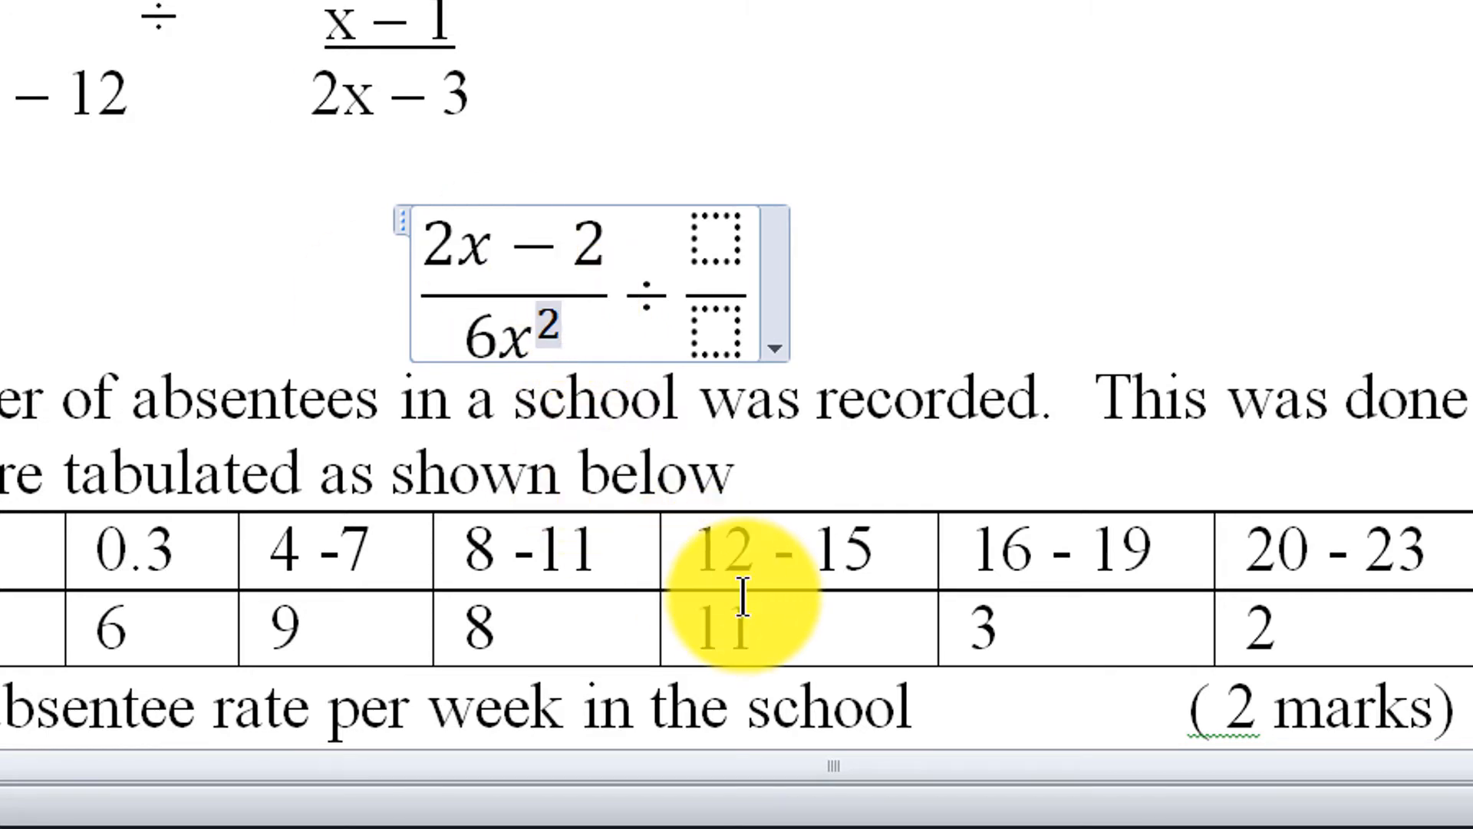
left_click(581, 339)
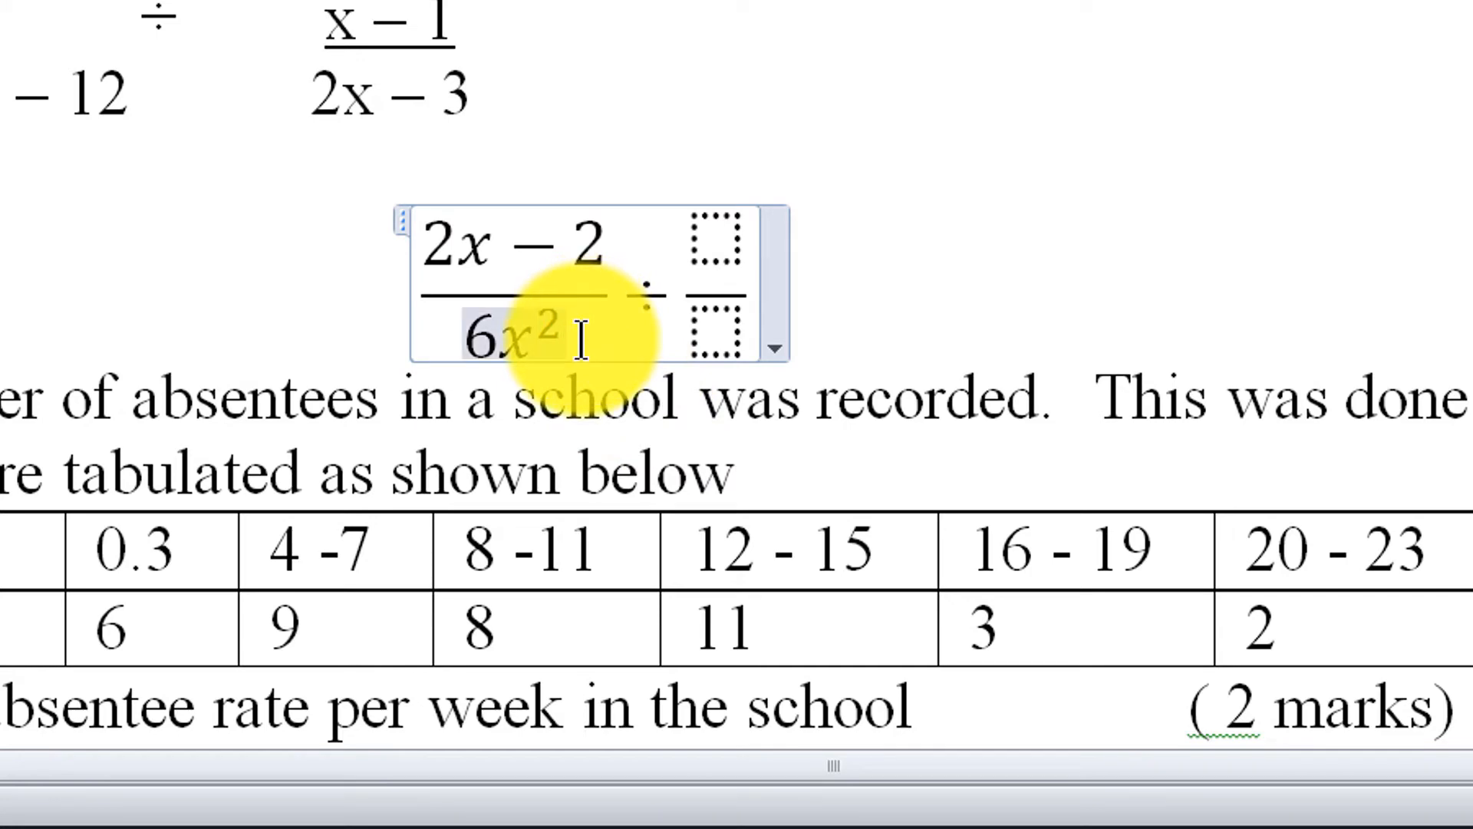
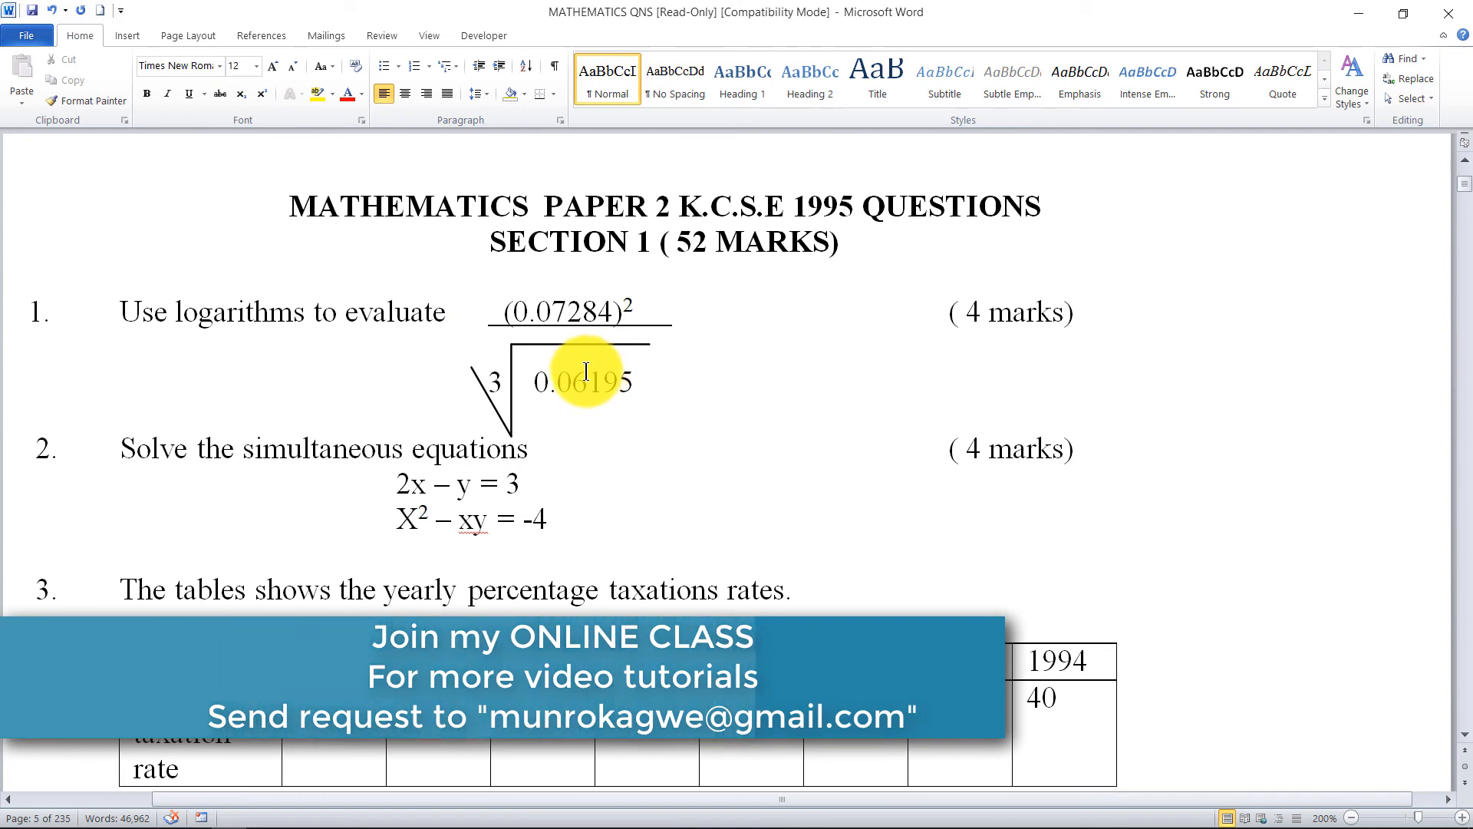
Step: Add six empty lines between the matrix question 11 and question 12, and center a line within that gap
scroll(585, 371, "down", 1)
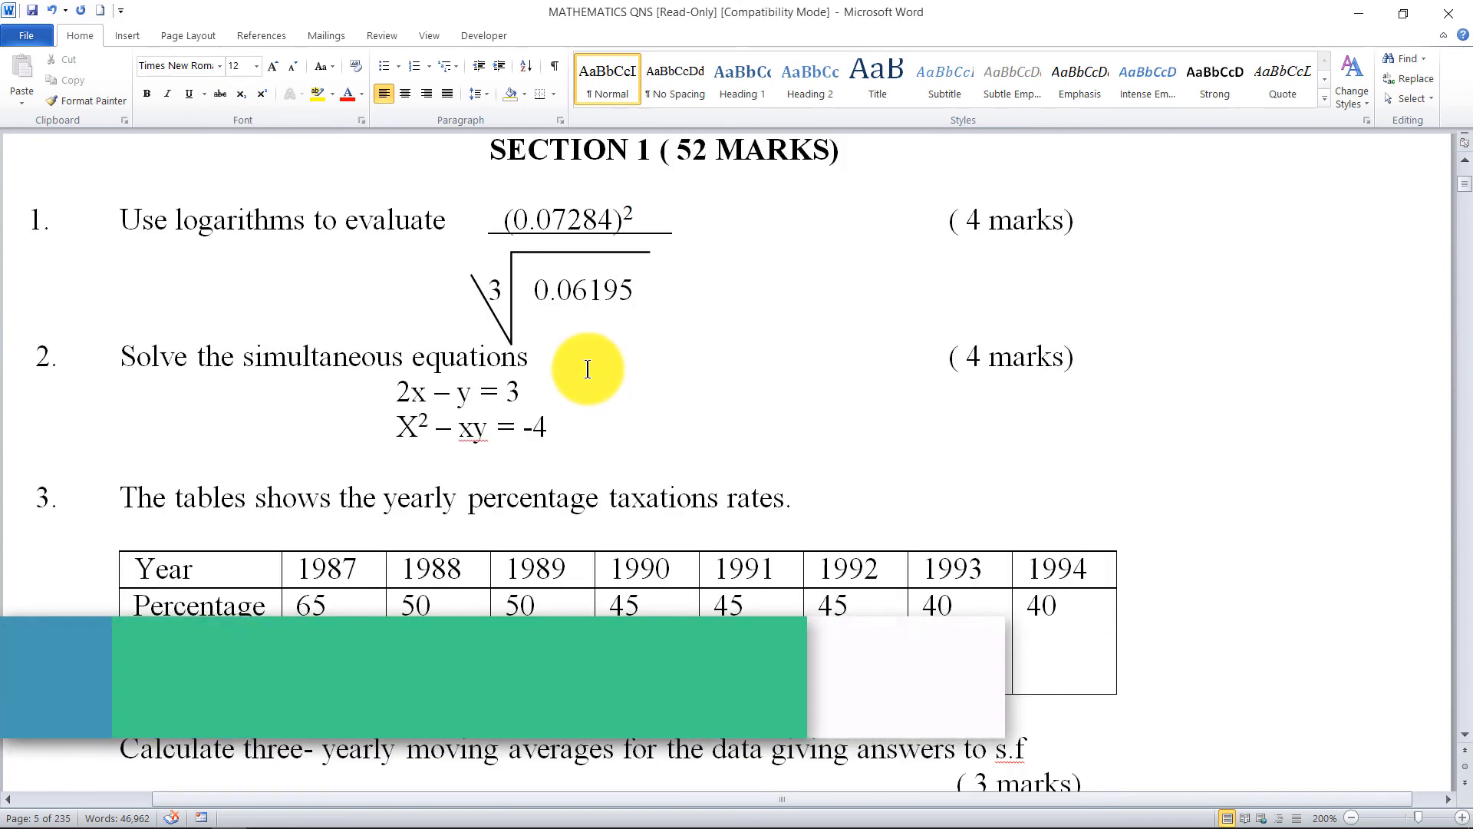
scroll(584, 364, "down", 12)
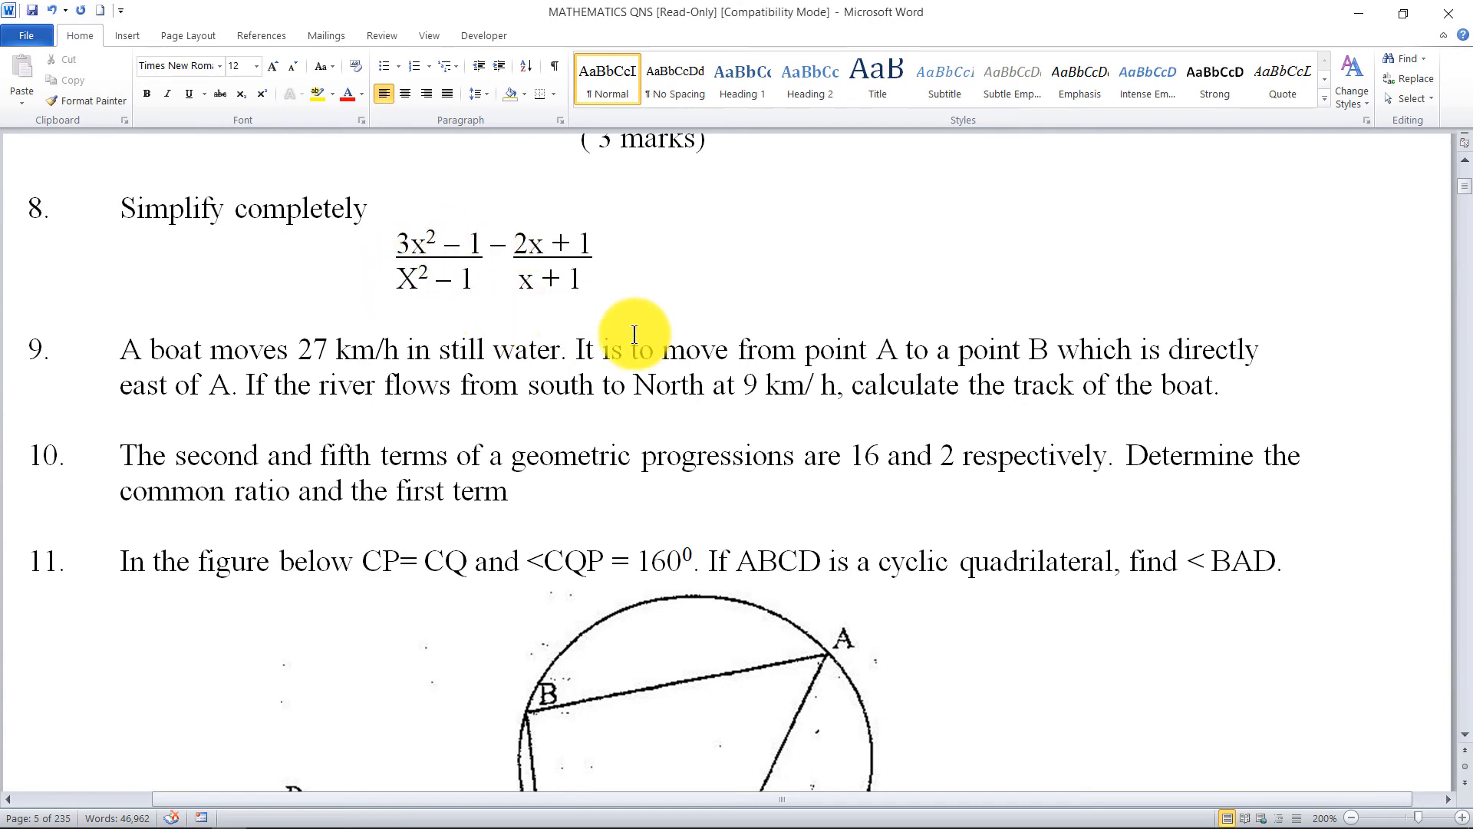
scroll(634, 334, "down", 10)
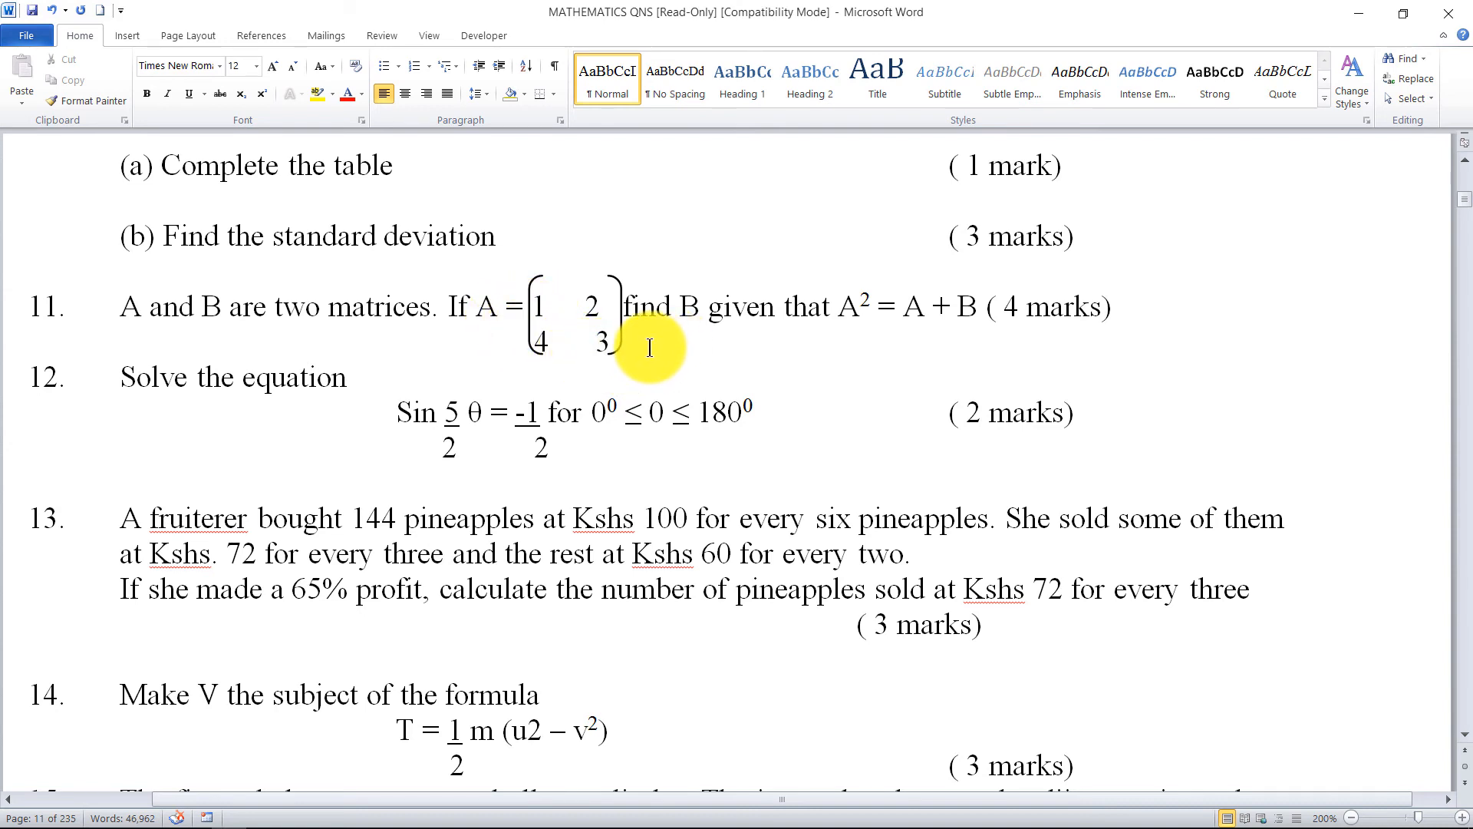
left_click(30, 379)
key("Return")
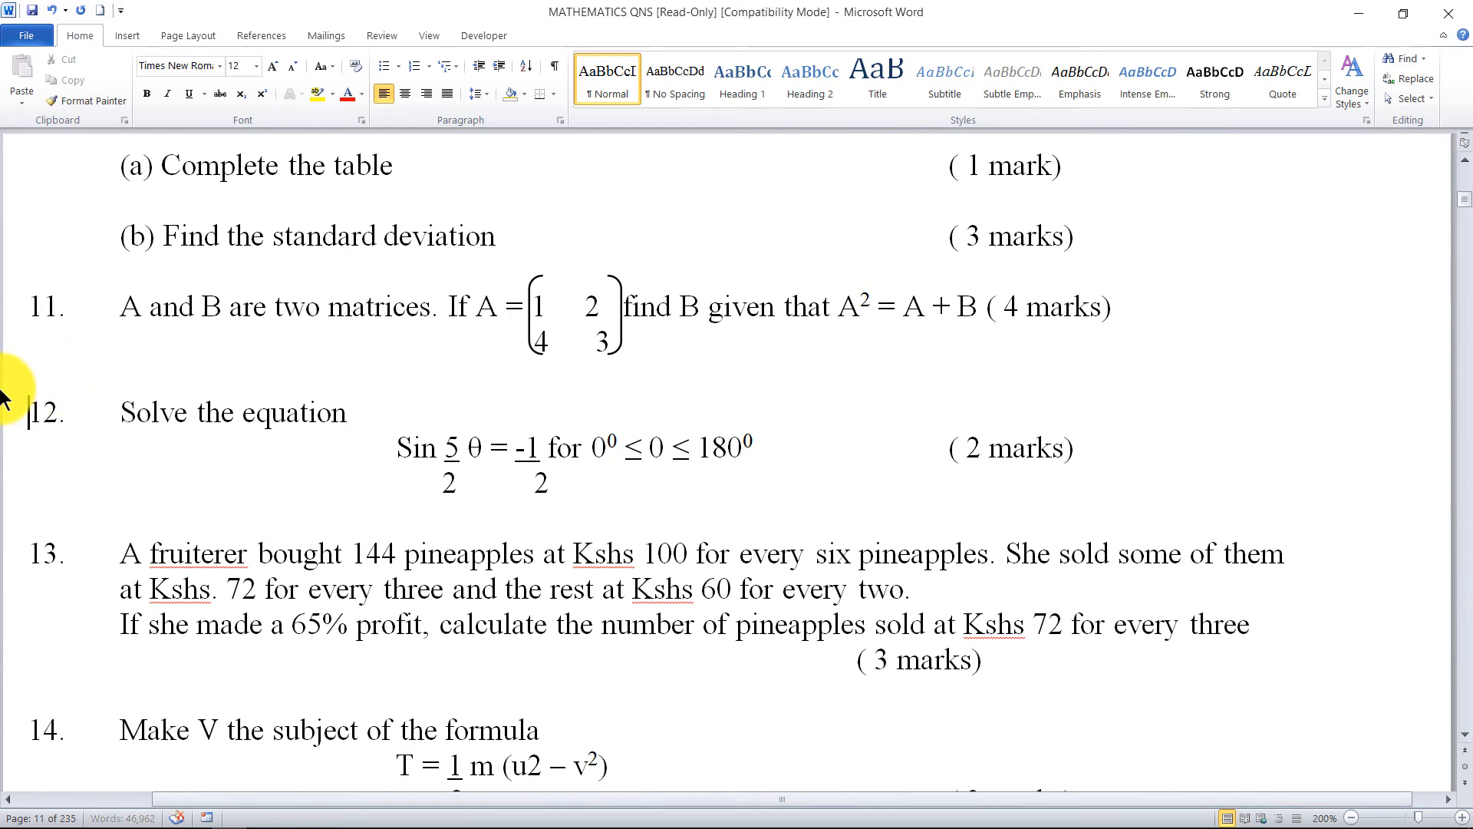
left_click(562, 390)
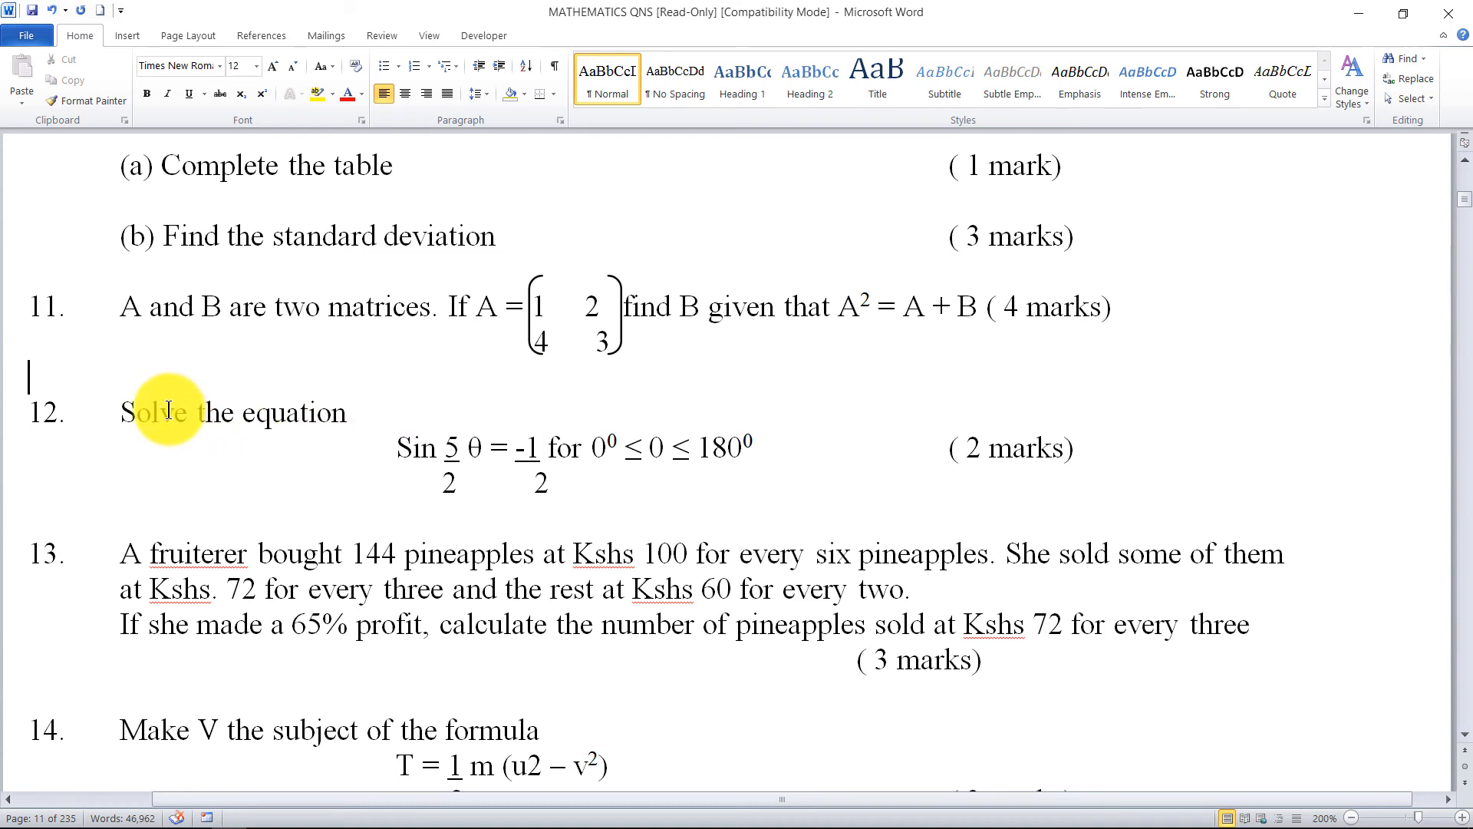
key("Return")
key("Return")
key("Return")
key("Return")
key("Return")
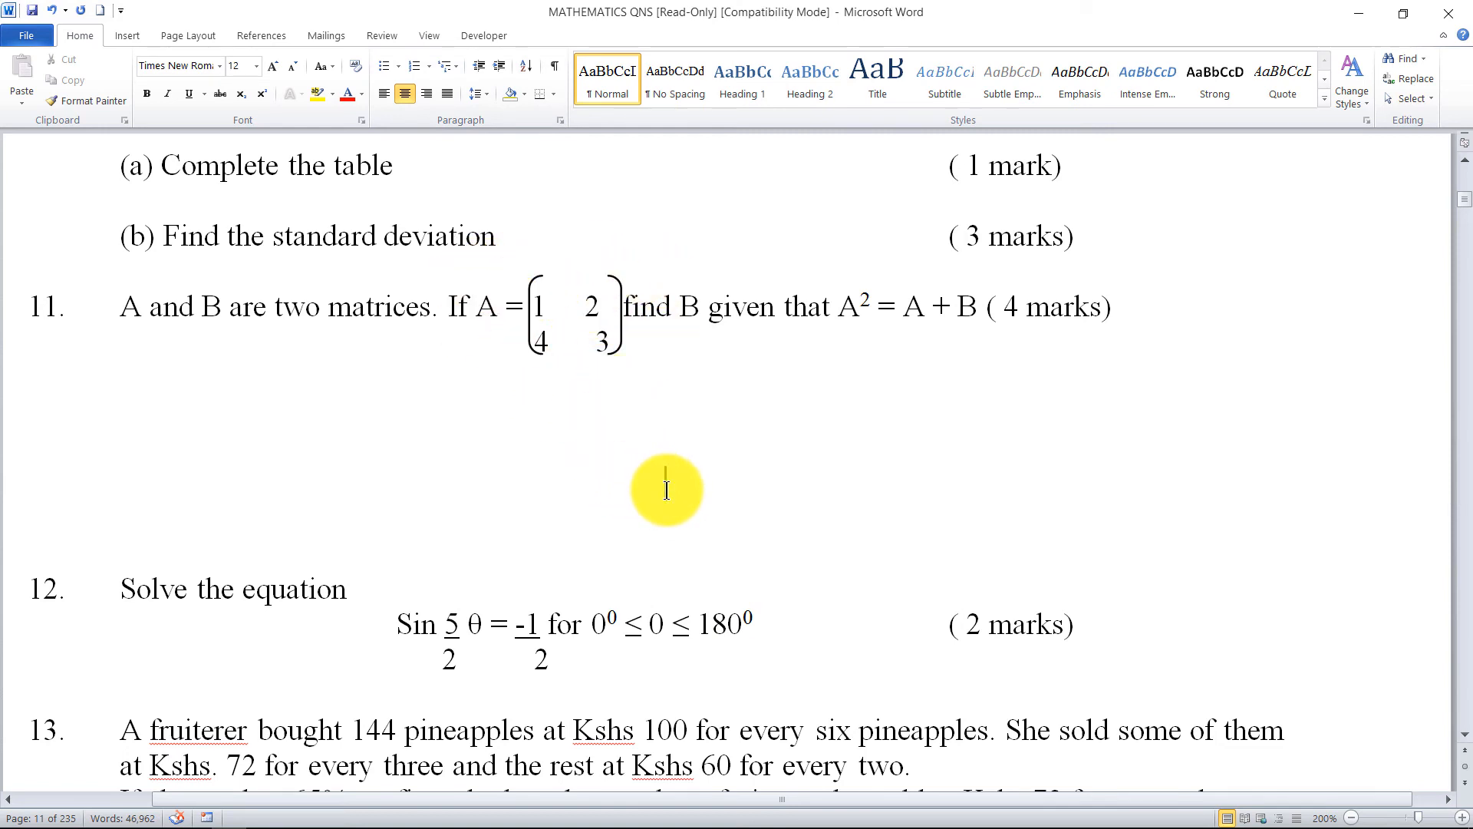
Step: Insert a new equation on the centered line below question 11 containing an empty 2×2 matrix in square brackets
left_click(137, 36)
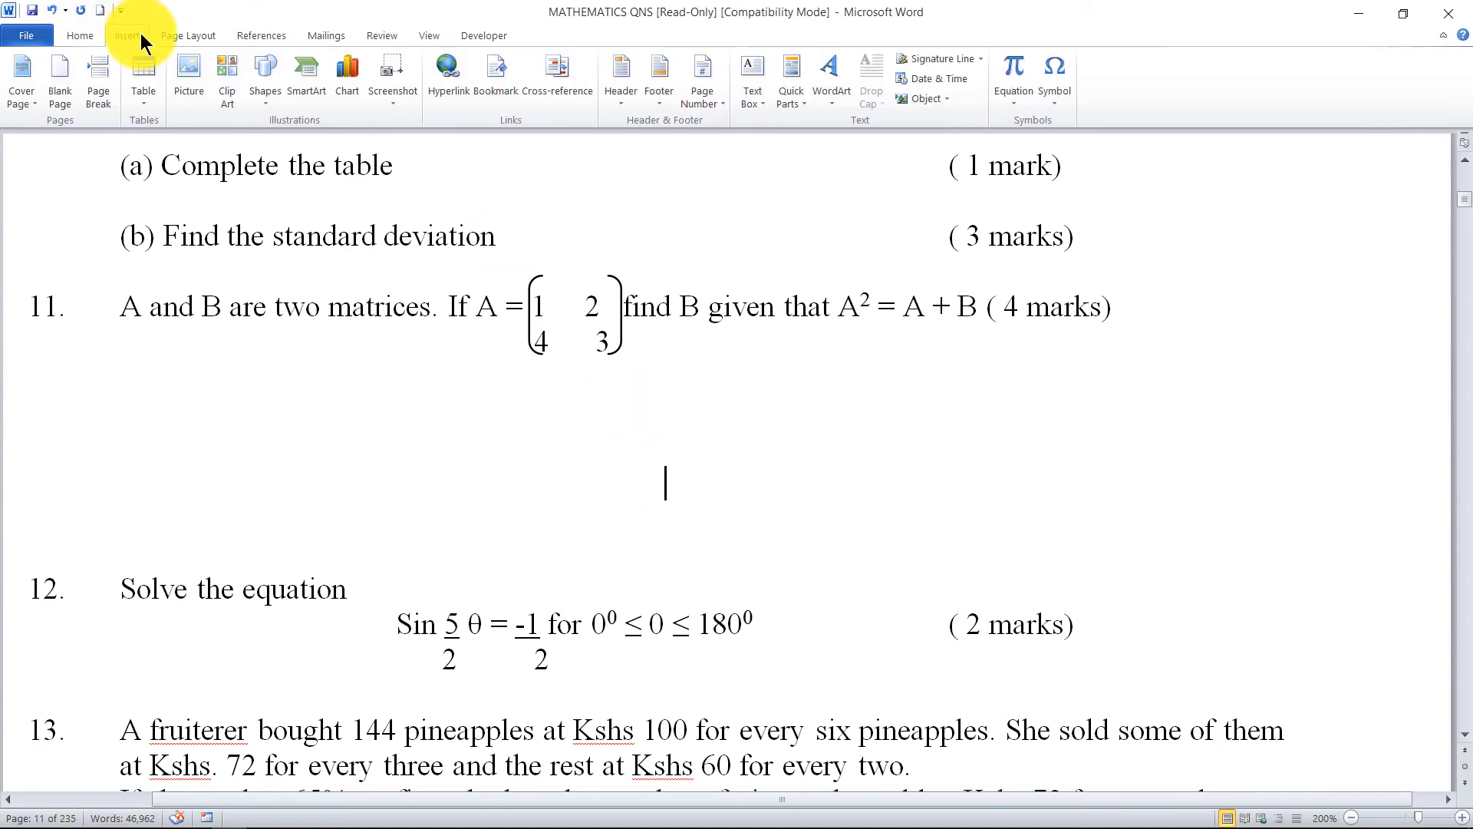
left_click(1016, 71)
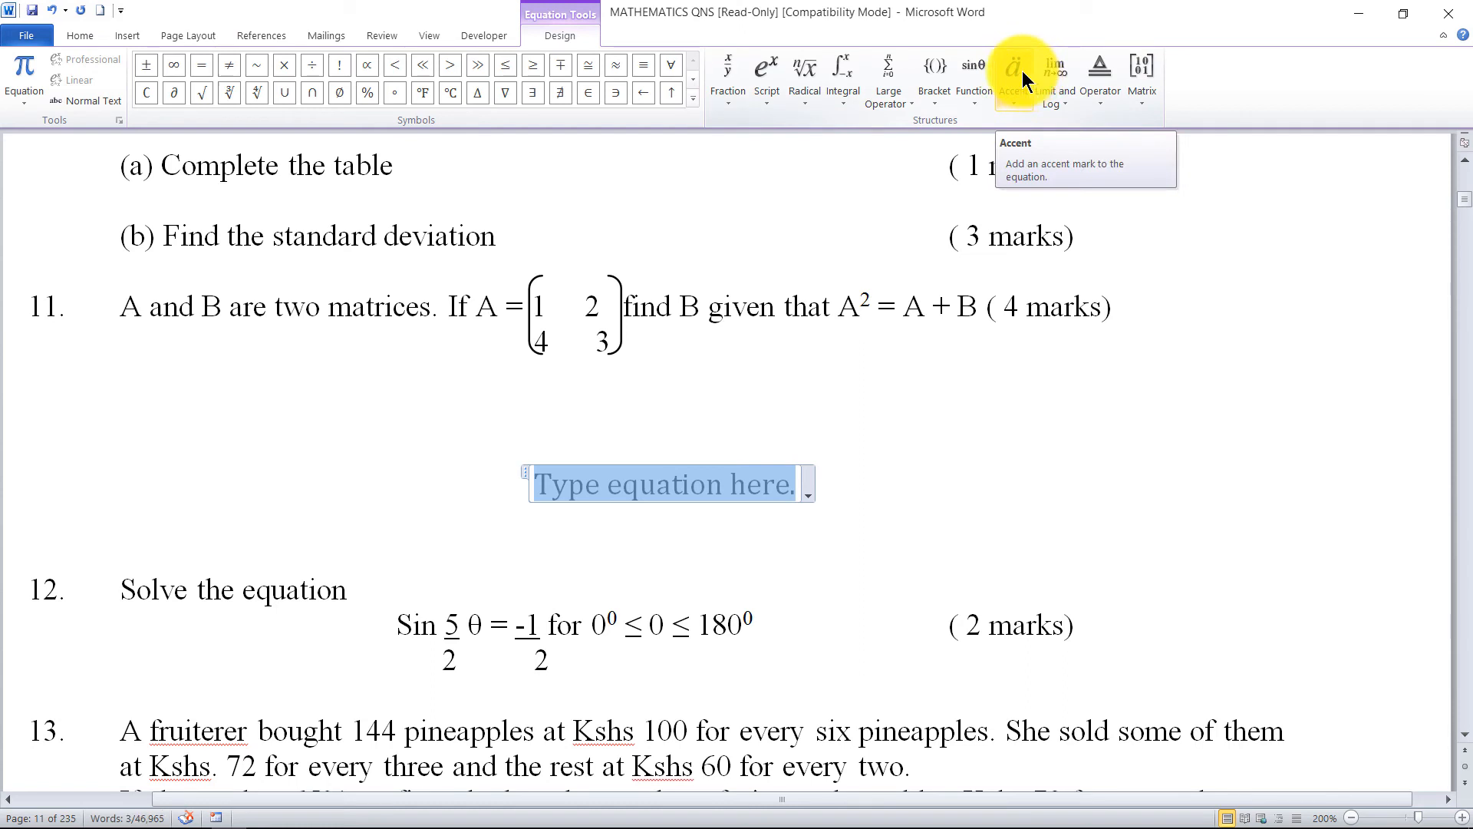
left_click(1139, 103)
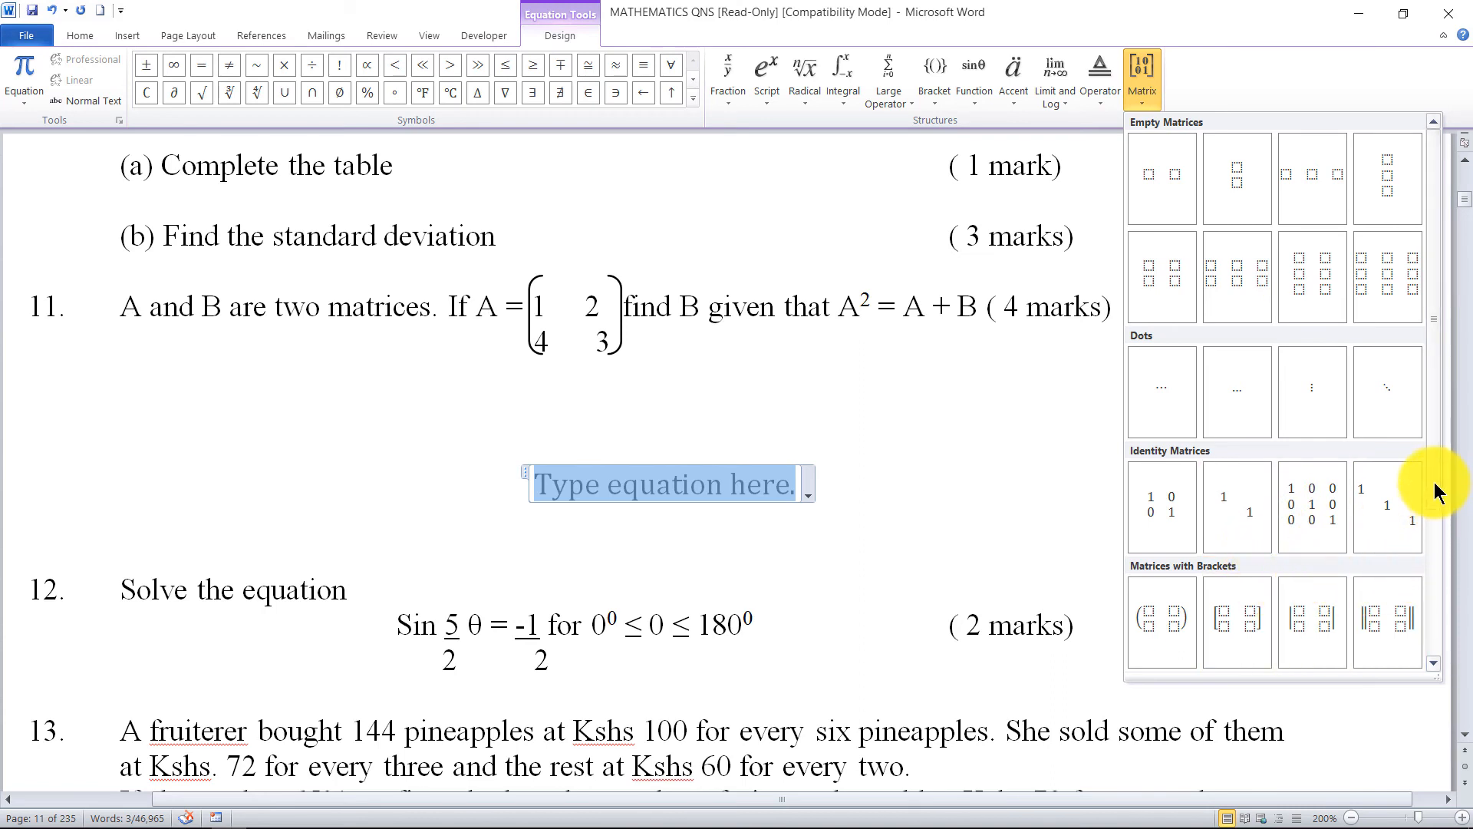
scroll(1435, 506, "down", 3)
left_click_drag(1433, 546, 1462, 537)
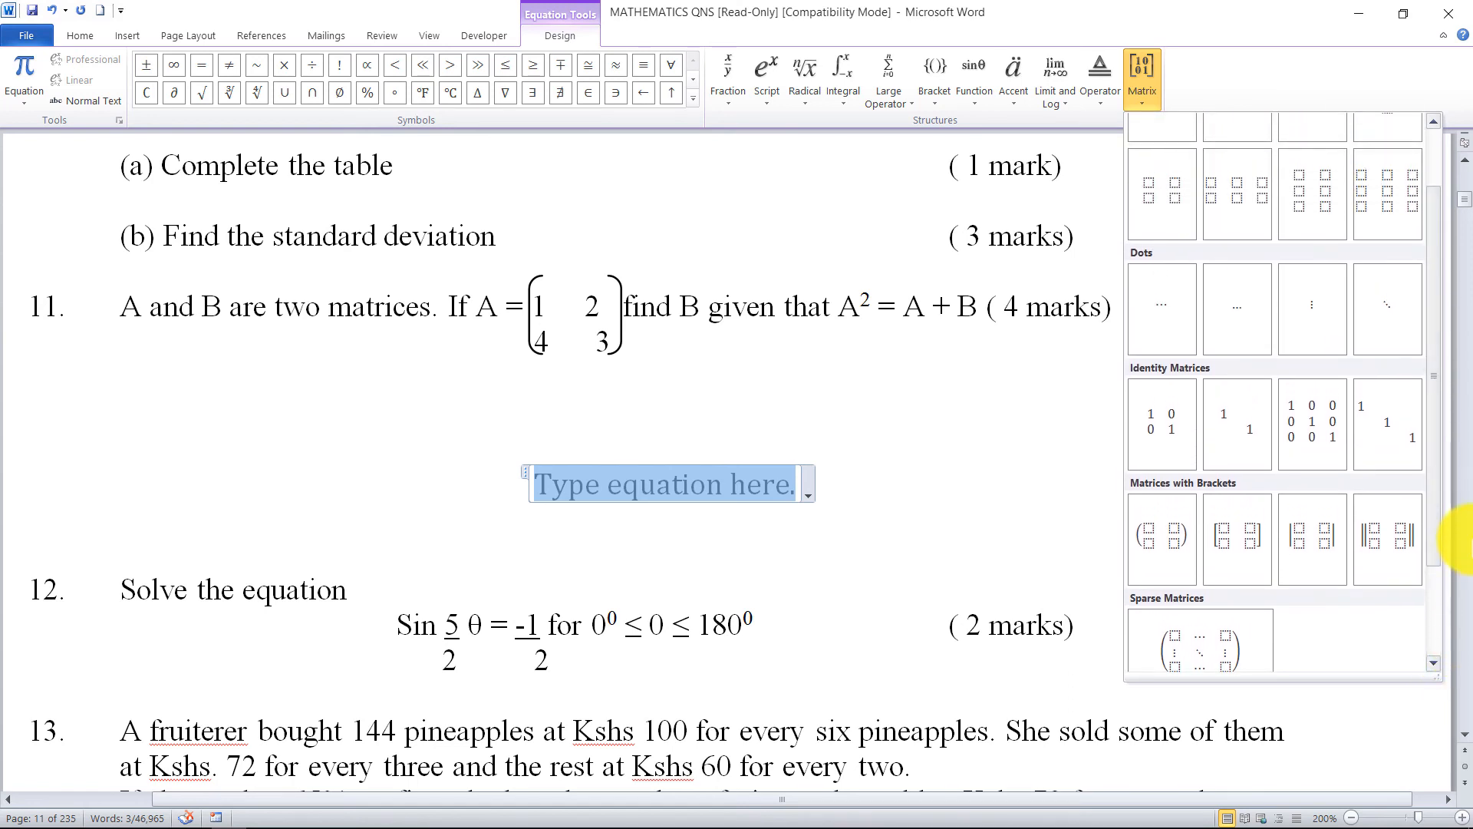
left_click(1249, 542)
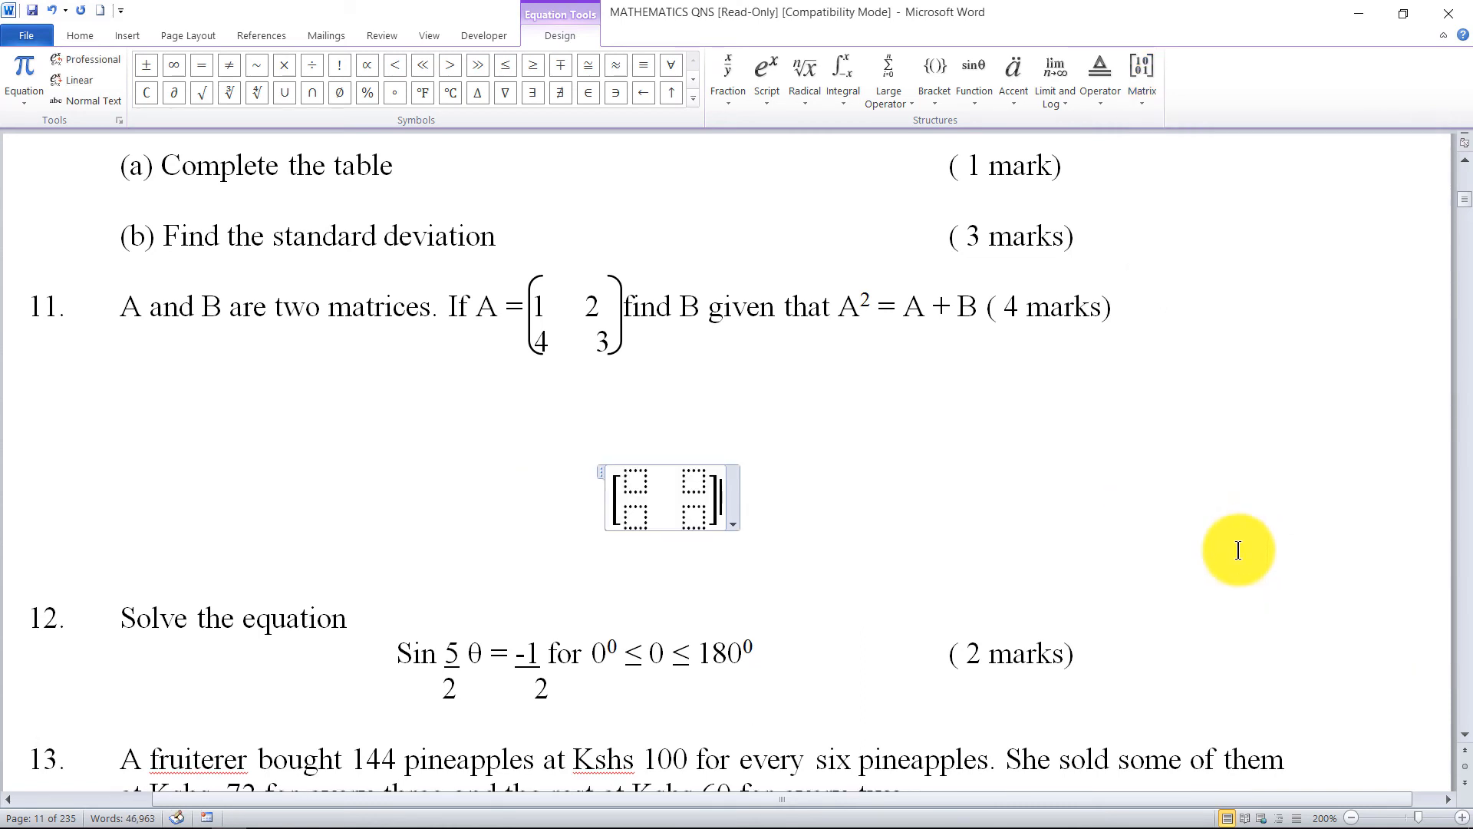
Step: Add "A =" in front of the empty matrix in the new equation
left_click(614, 499)
type("A ")
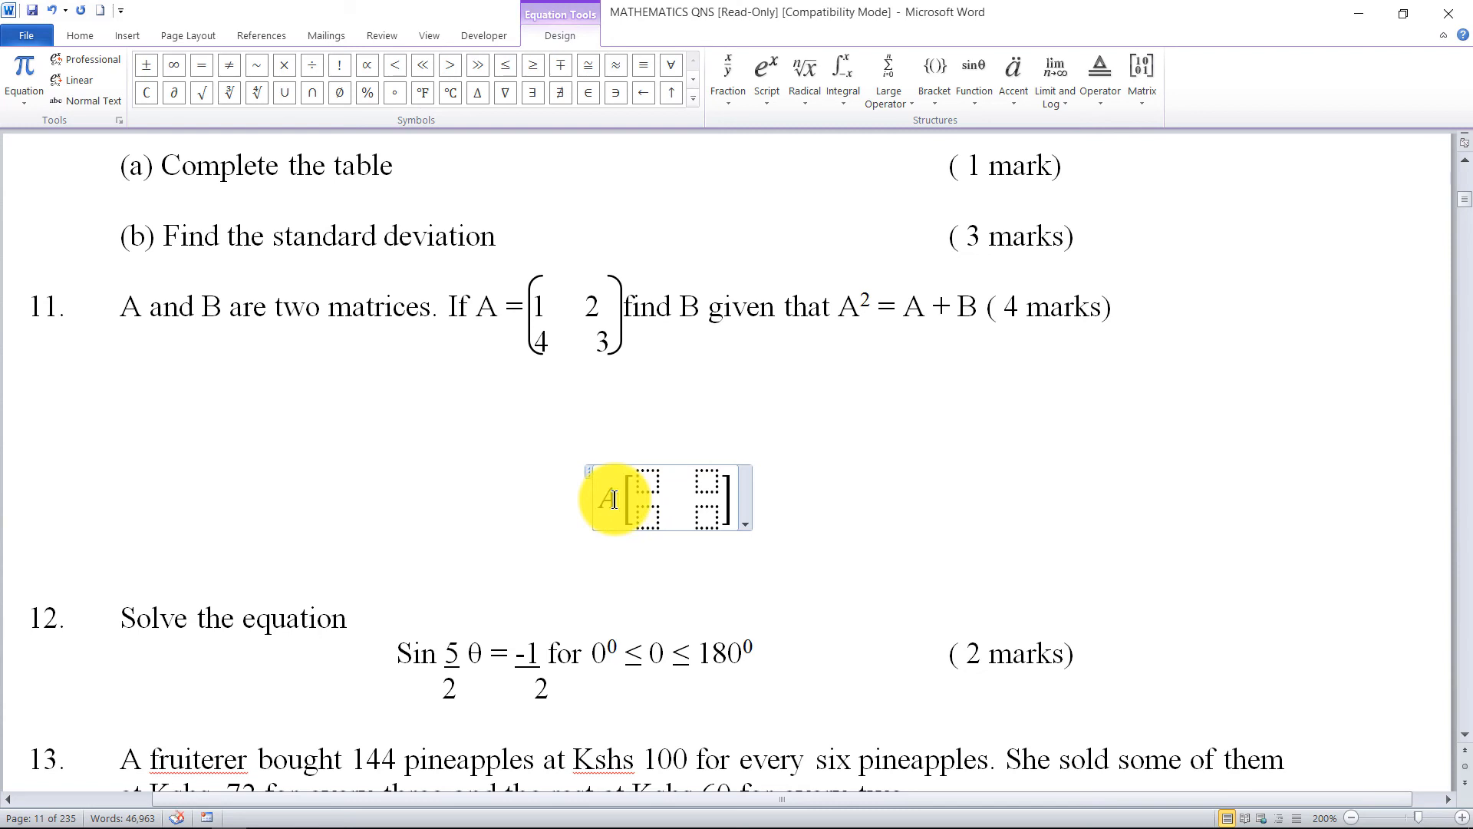
type("=")
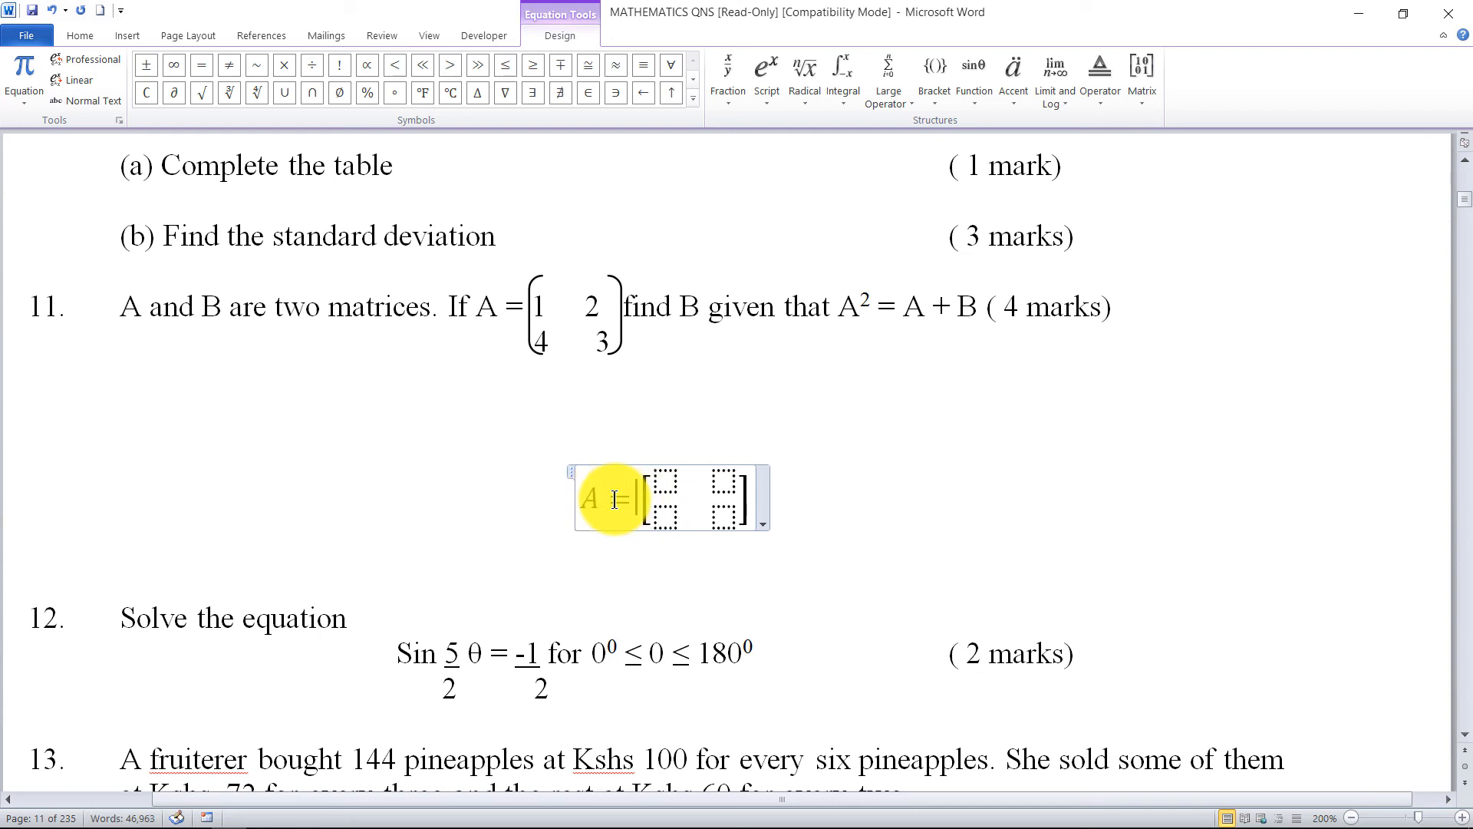
Step: Fill the matrix with 1 and 2 in the first row and 4 and 3 in the second, and leave the equation
left_click(665, 480)
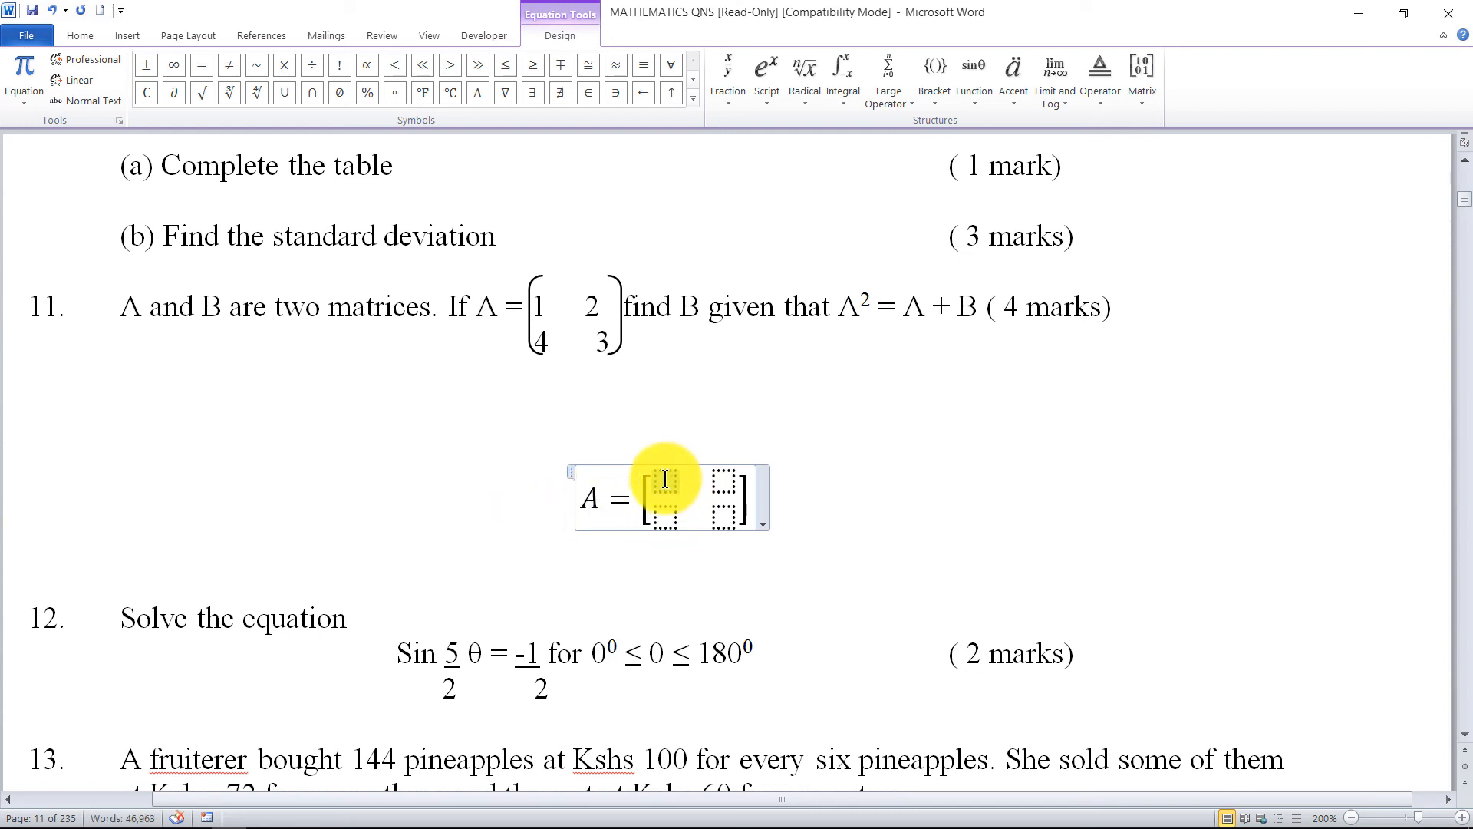
type("1")
left_click(734, 480)
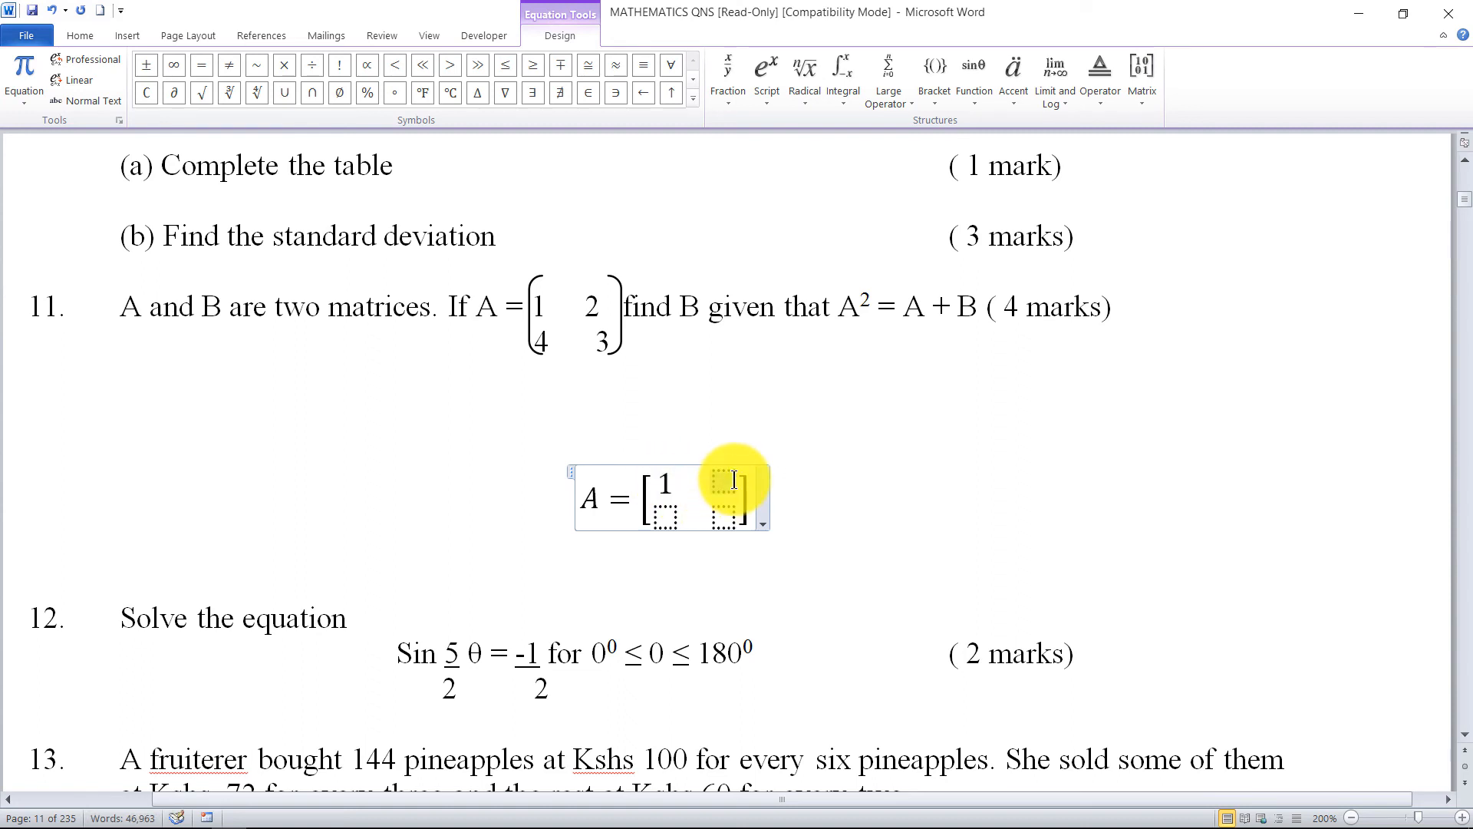
type("2")
left_click(671, 517)
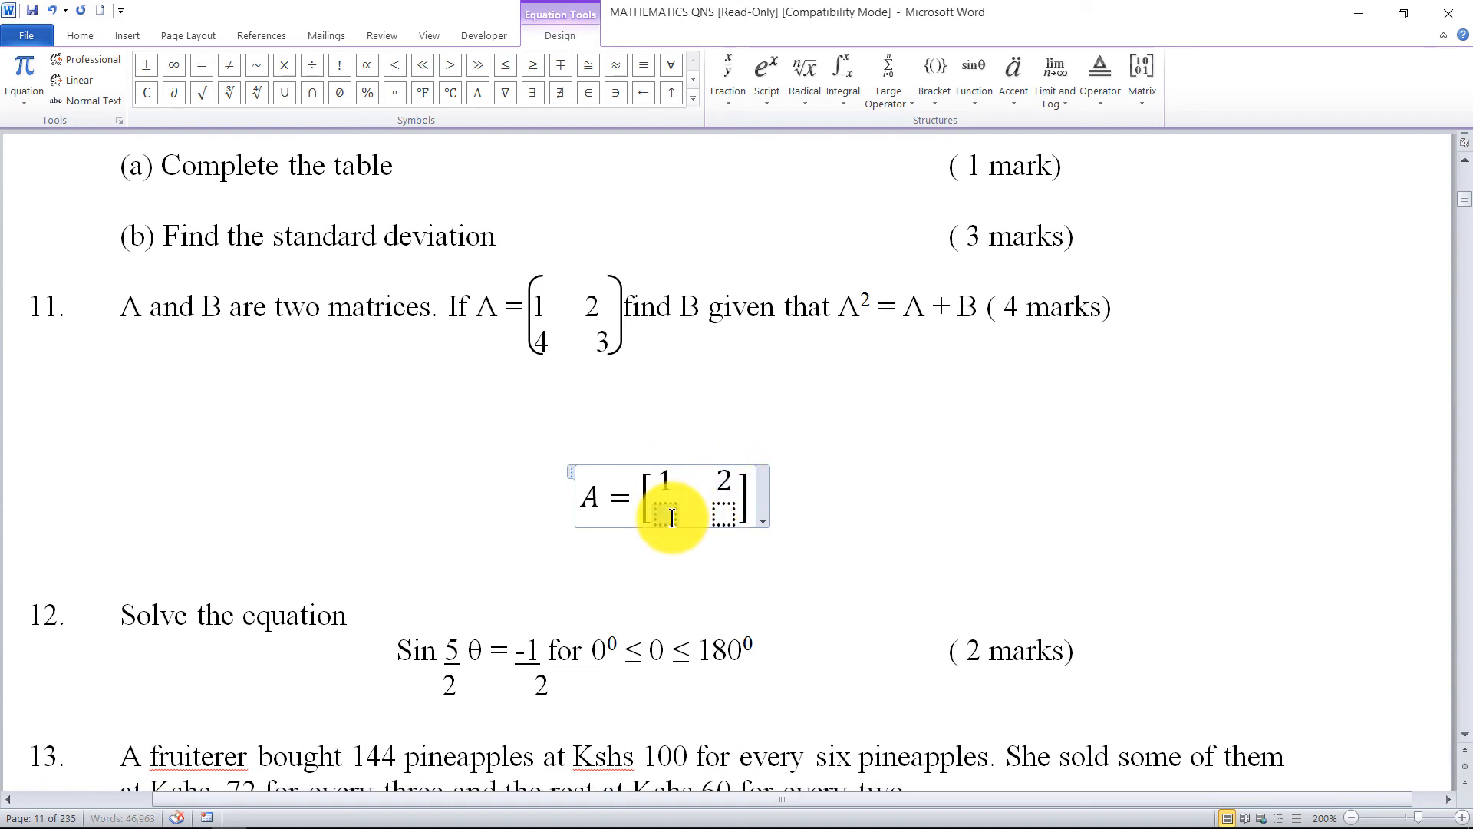
type("4")
left_click(715, 515)
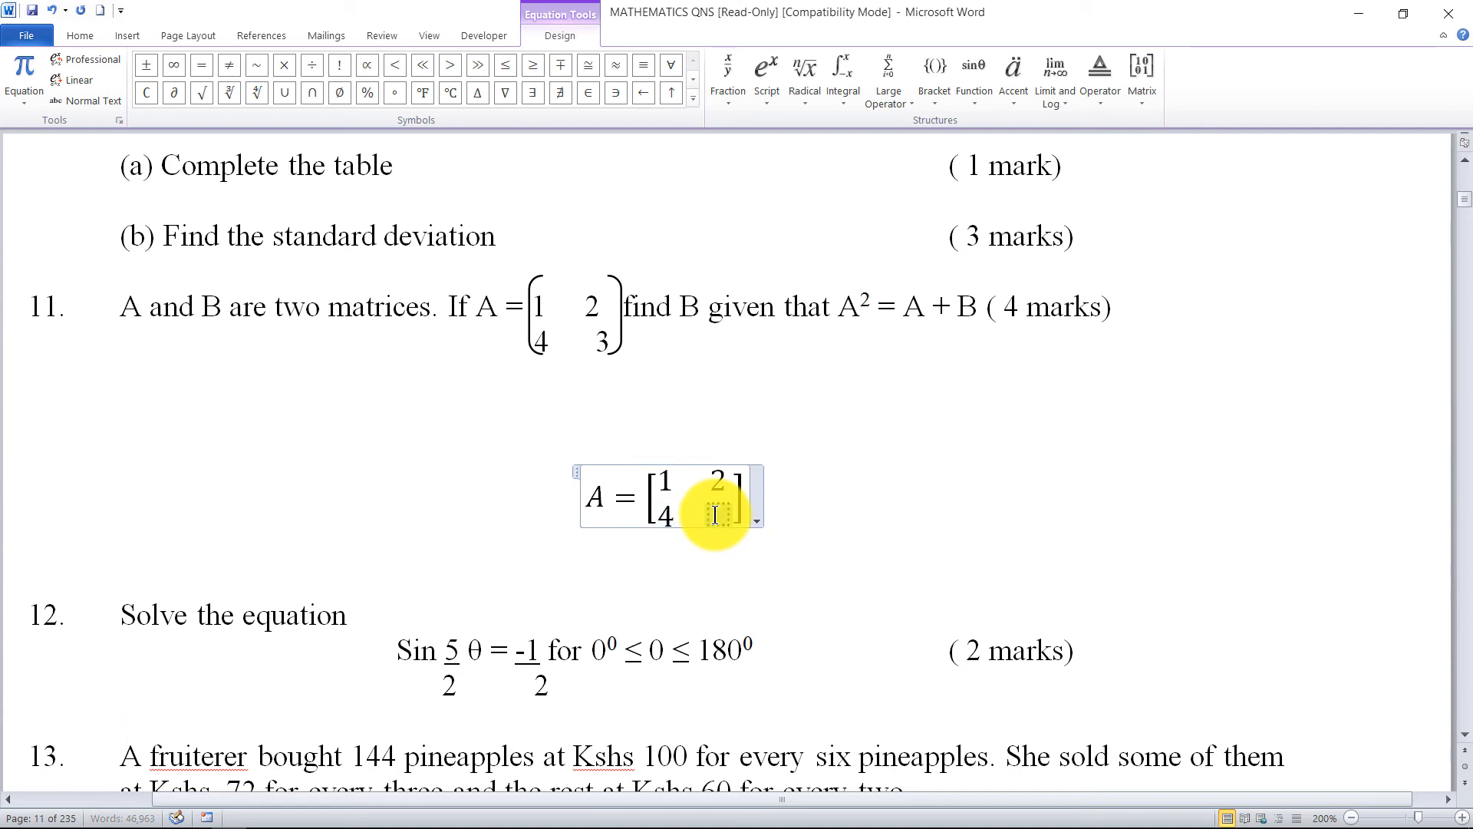
type("3")
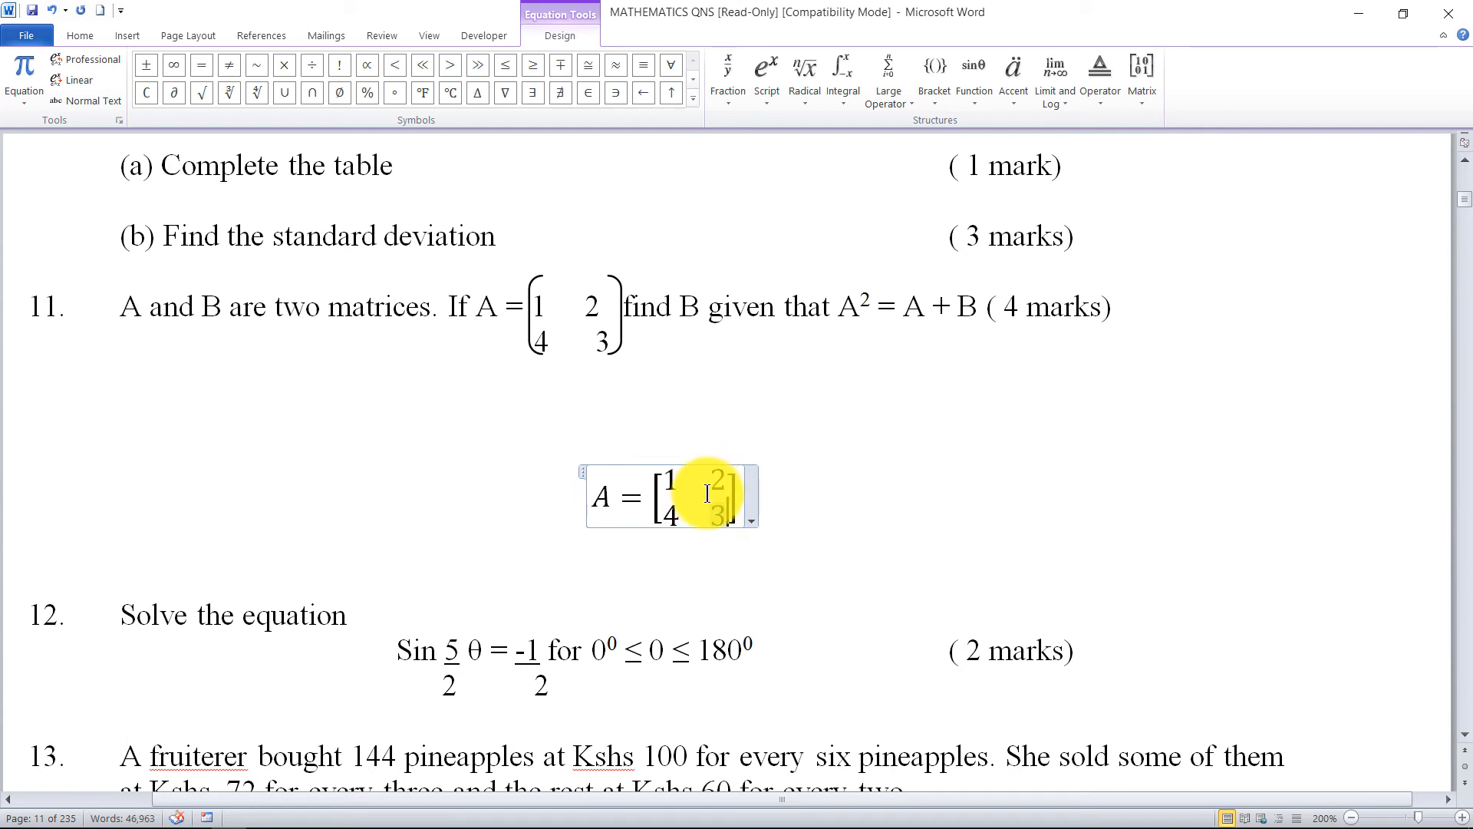
left_click(776, 646)
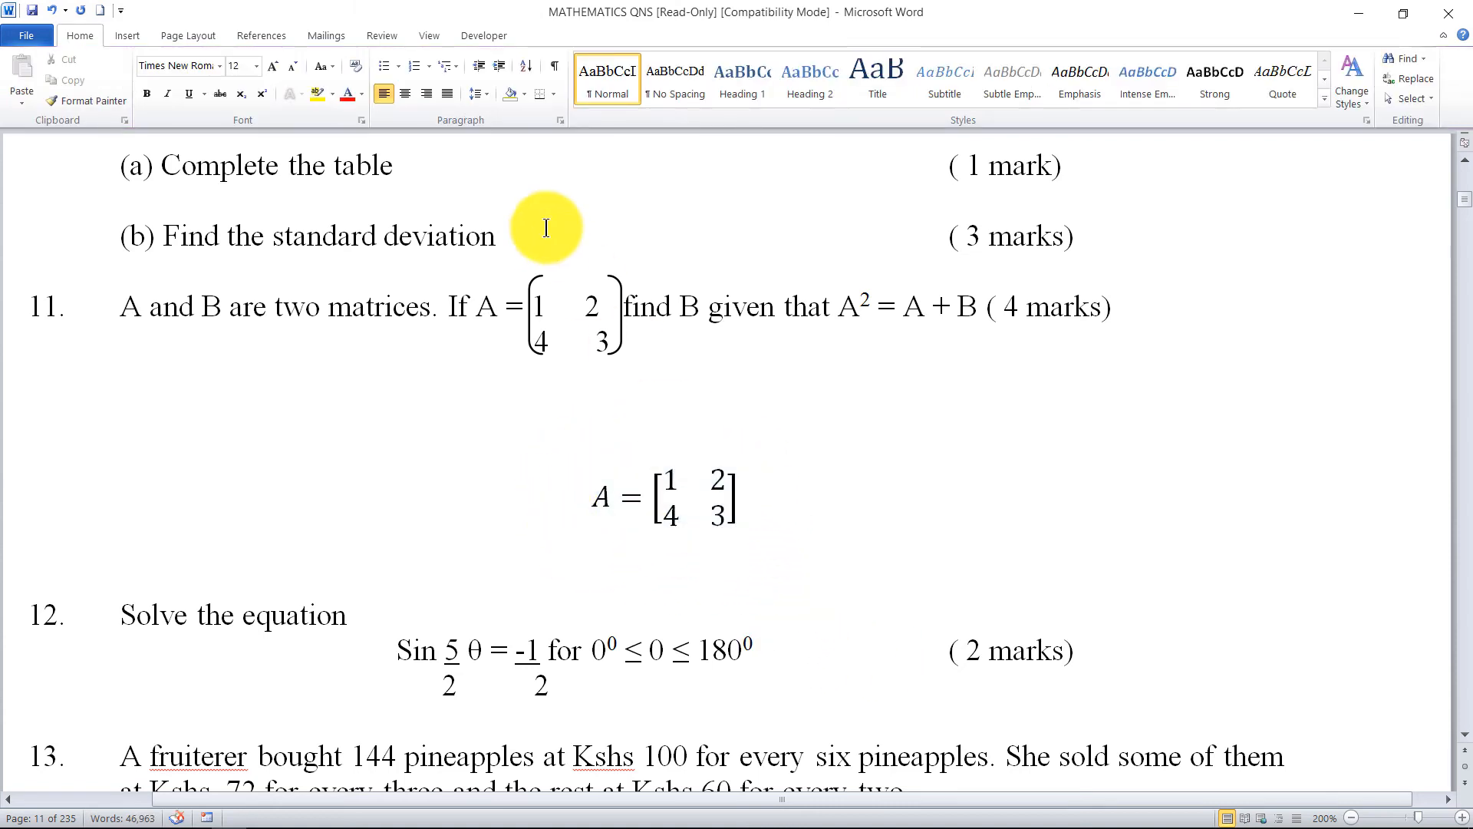
left_click(720, 483)
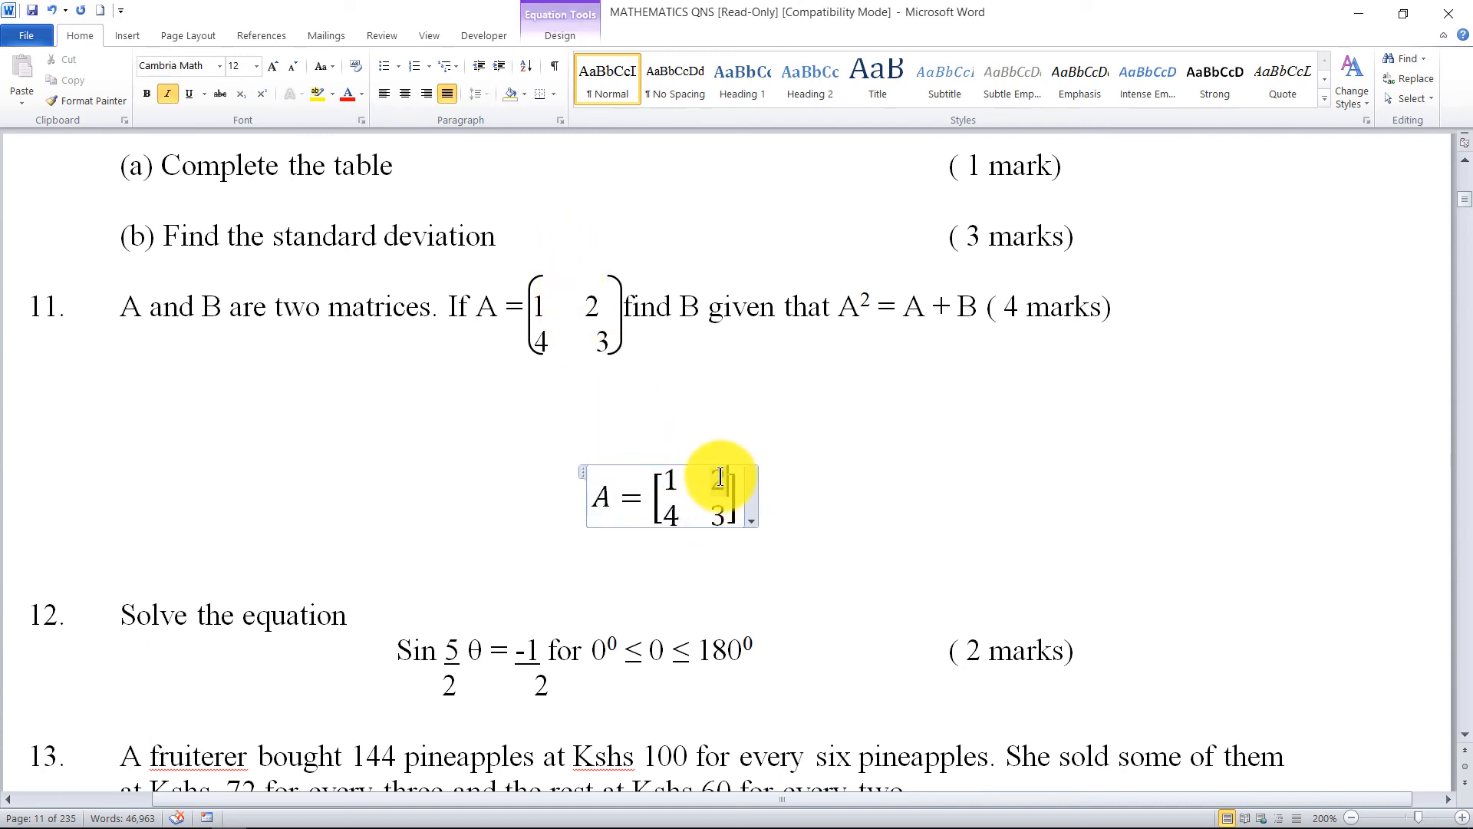
left_click_drag(722, 479, 712, 481)
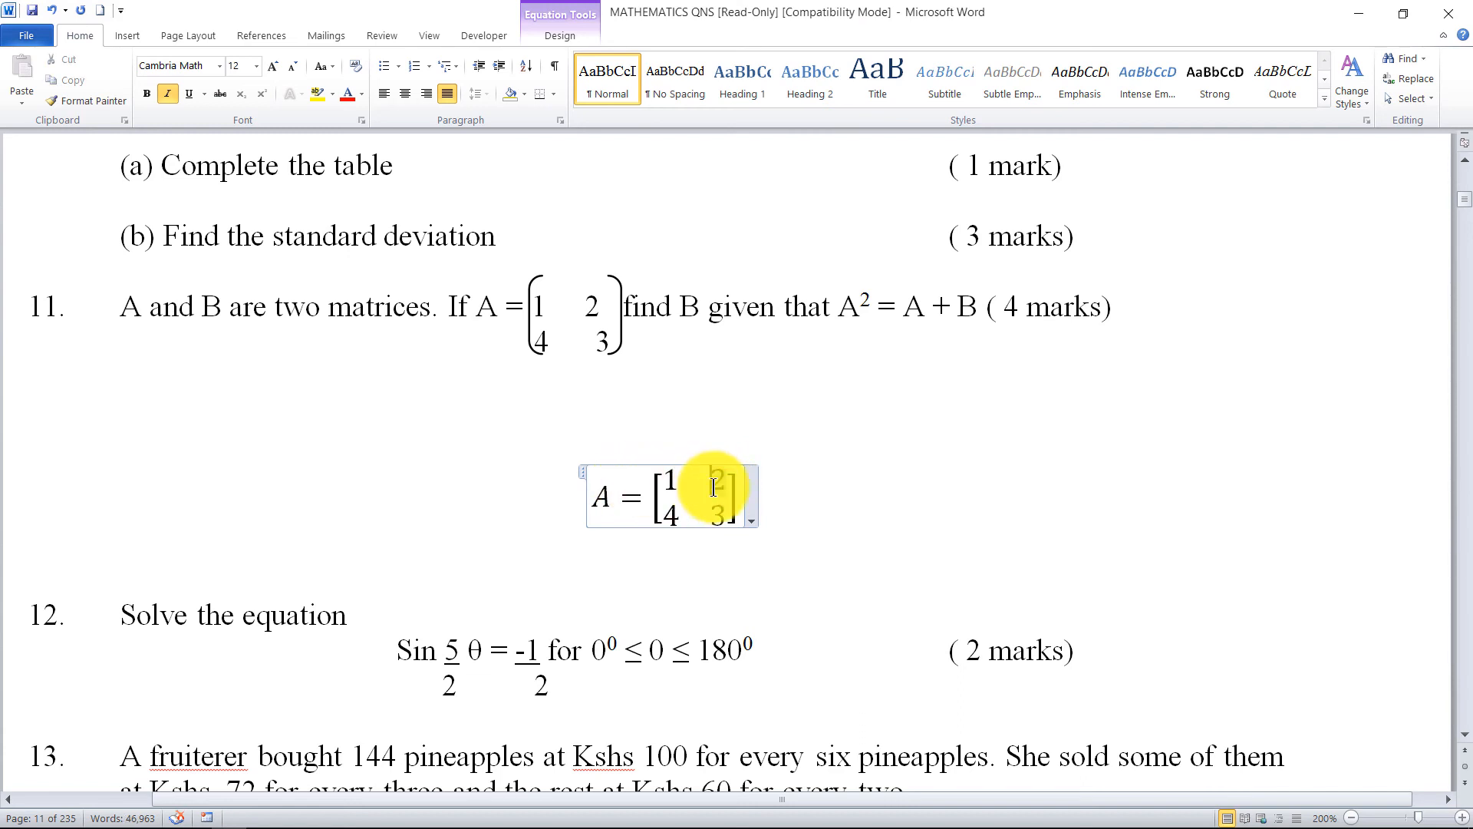
Step: Close the gap before the 2 in question 11's plain-text matrix and shift its second row, 4 and 3, along the line
left_click(586, 307)
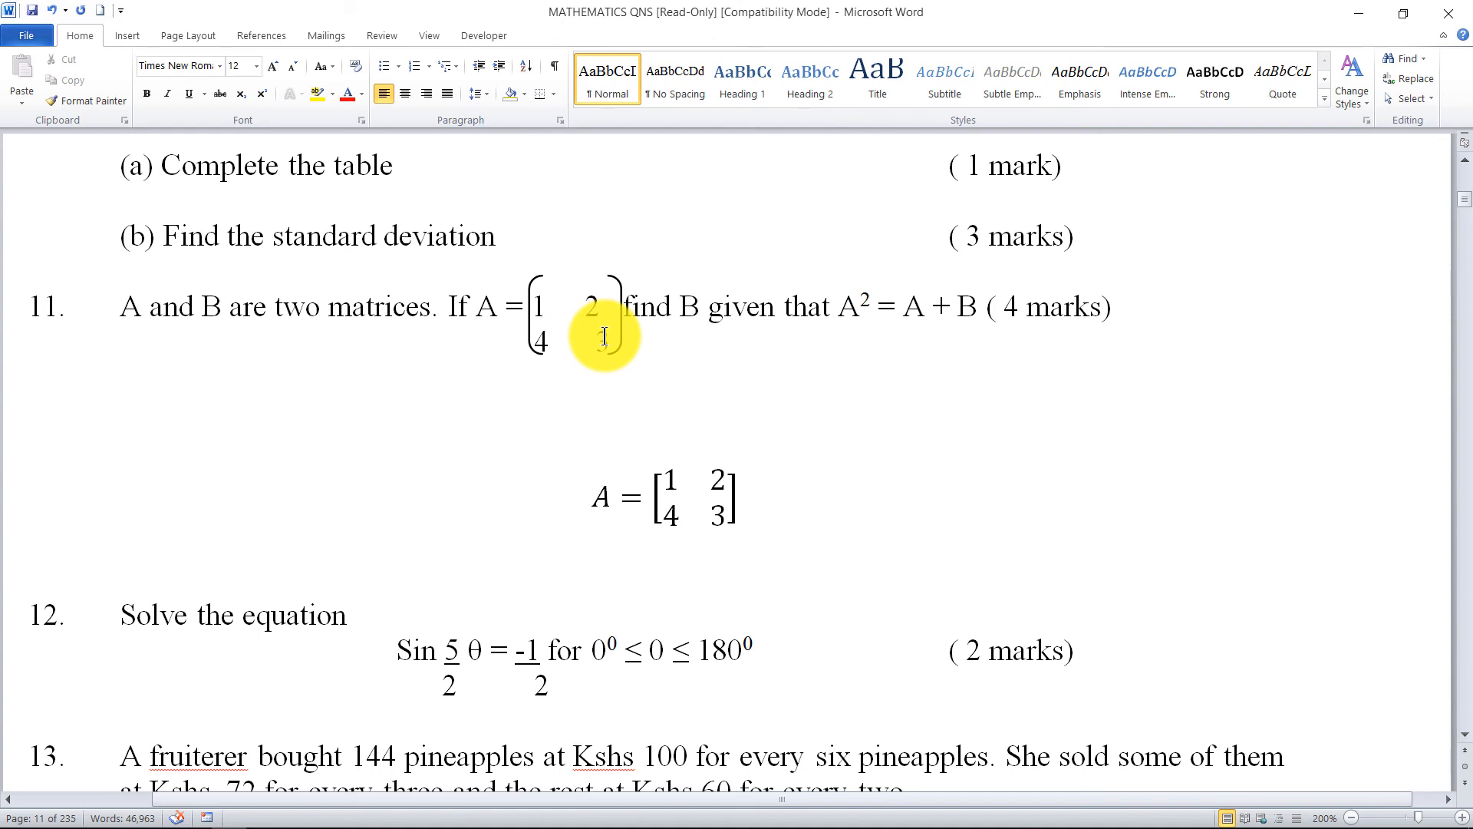
key("BackSpace")
key("BackSpace")
key("BackSpace")
key("BackSpace")
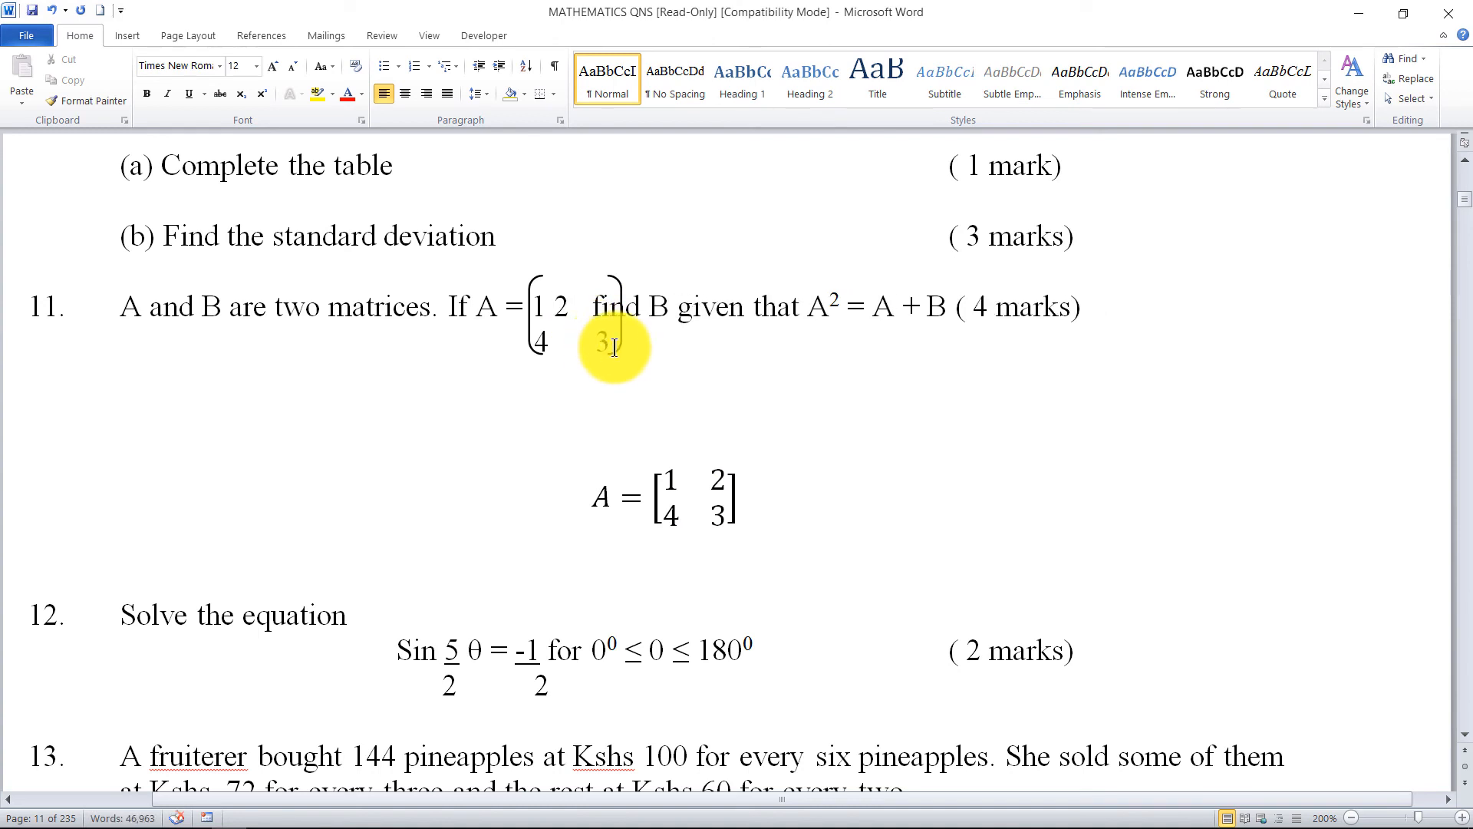
left_click(599, 340)
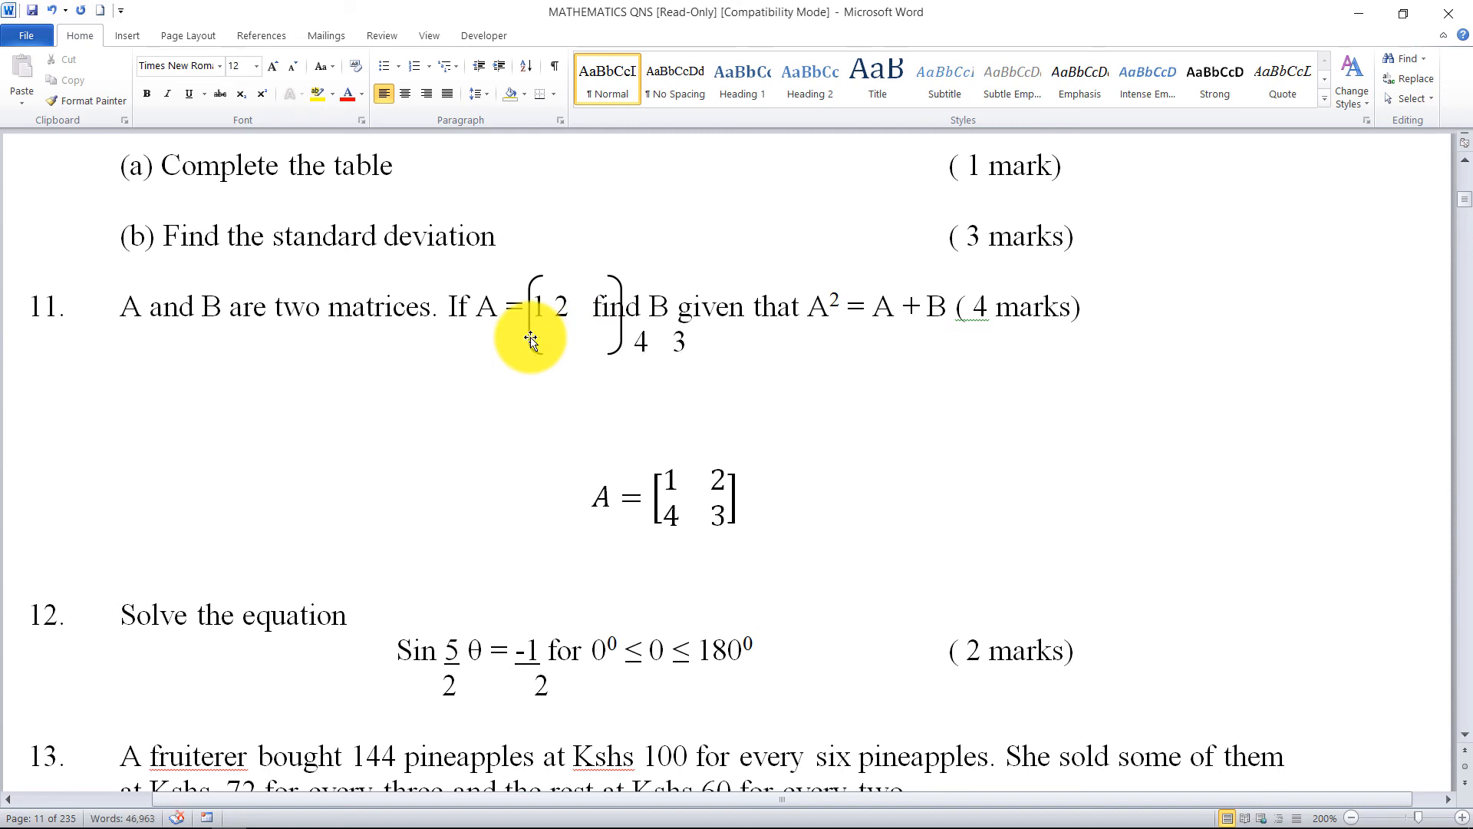
Step: Delete the drawn bracket shape around question 11's plain-text matrix
left_click(615, 284)
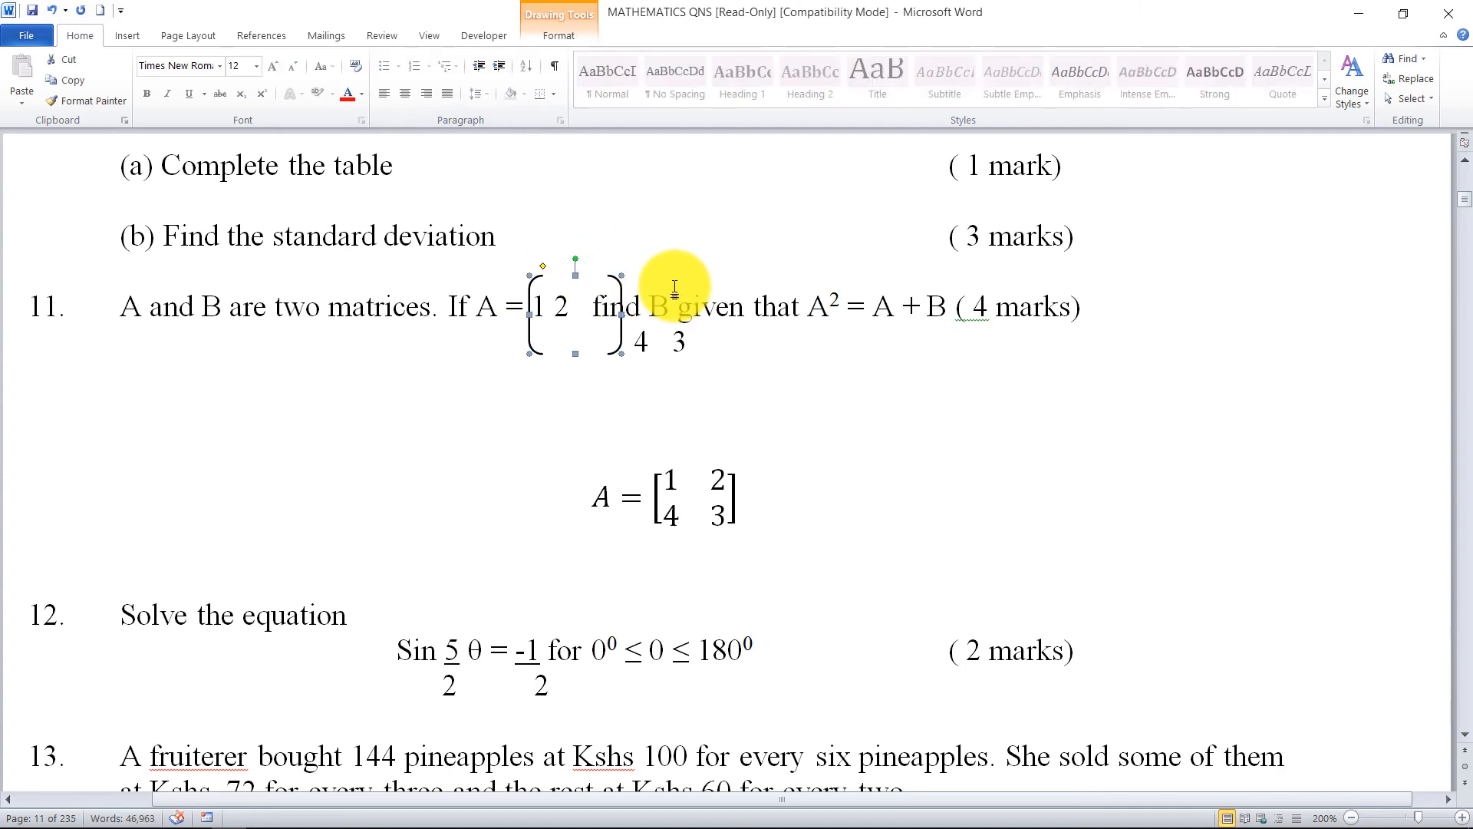
key("Delete")
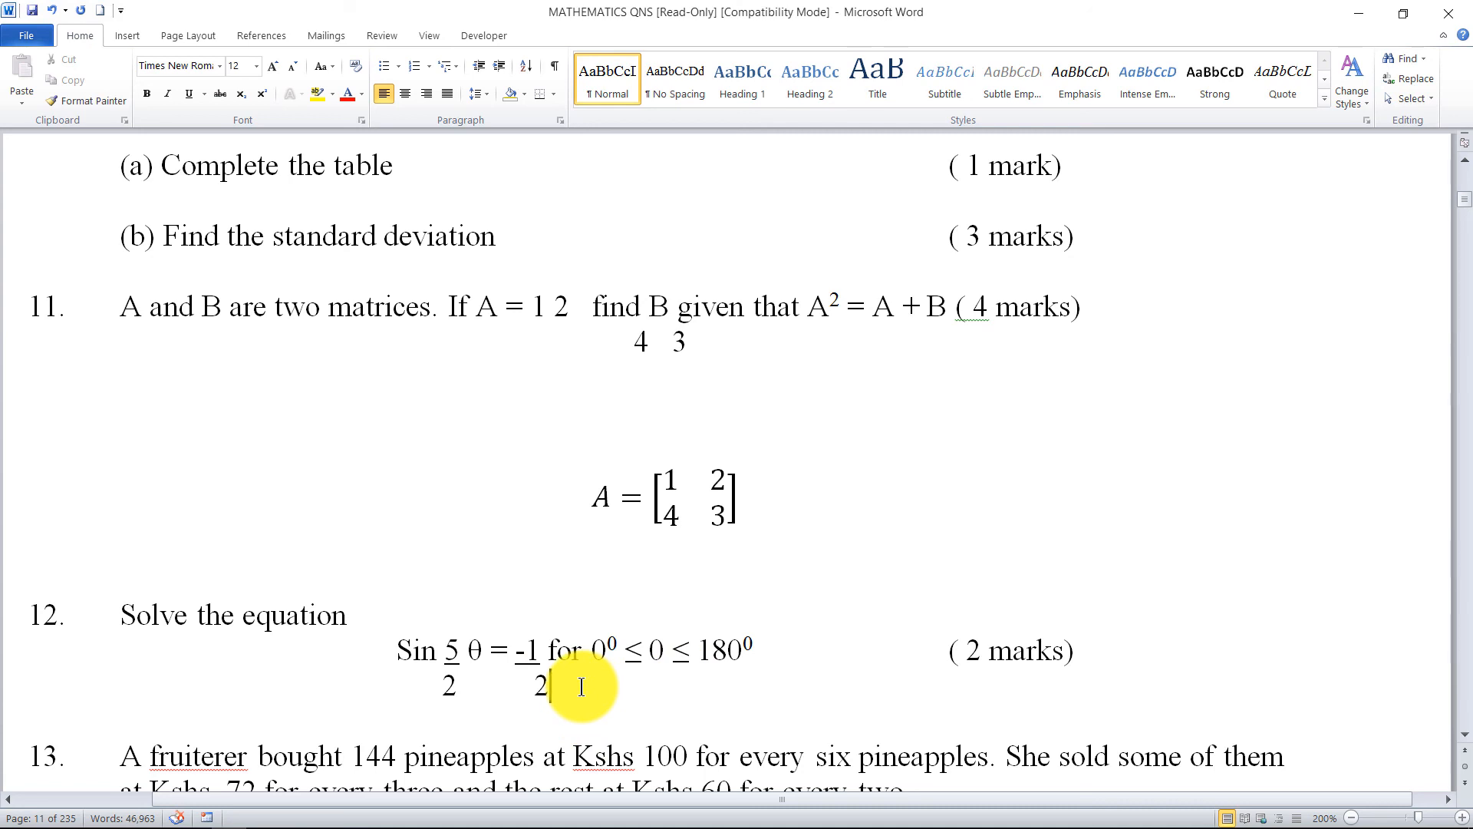
Step: Delete the 2 under −1 in question 12's plain-text equation
key("BackSpace")
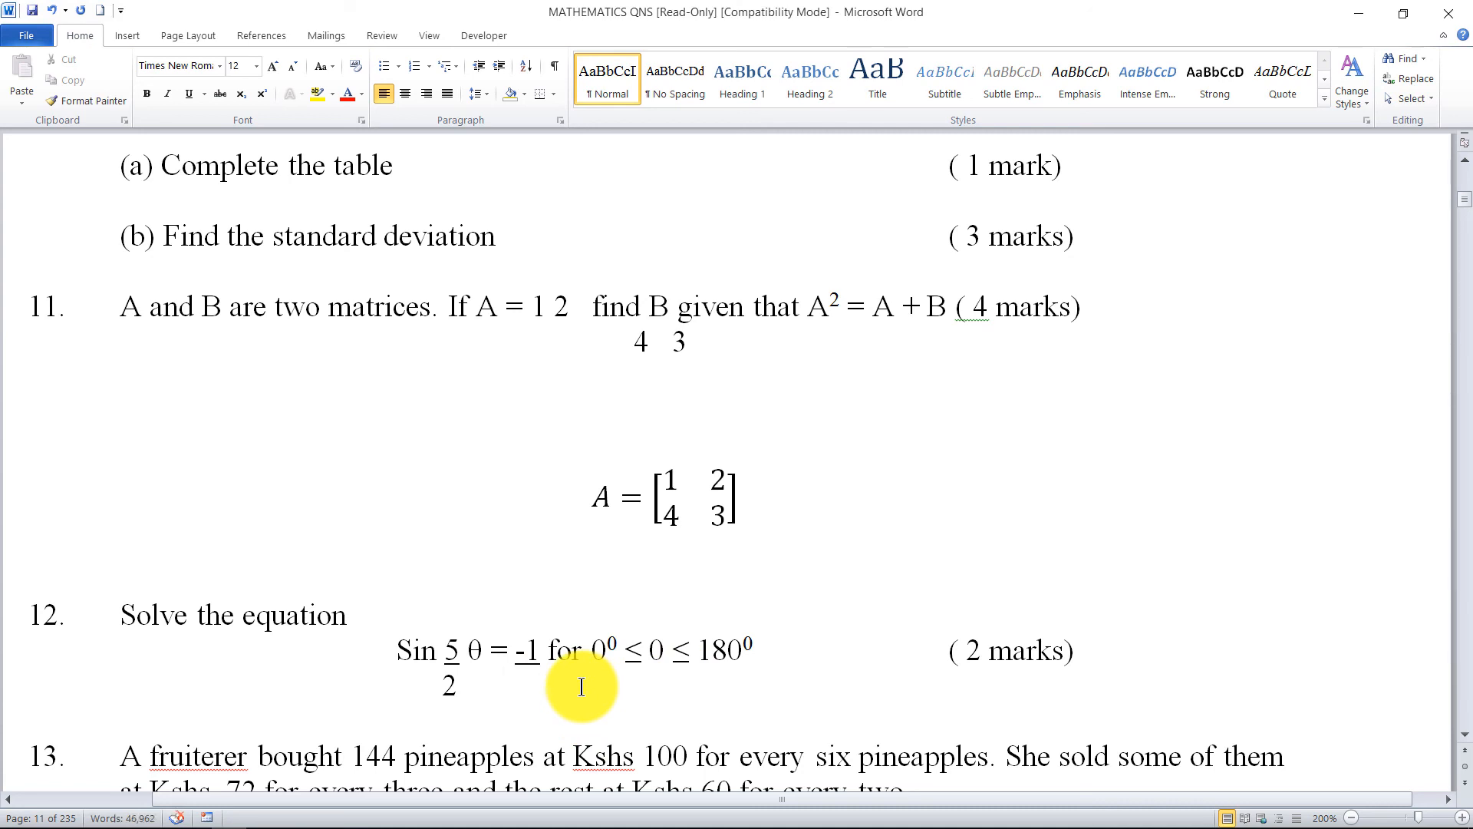